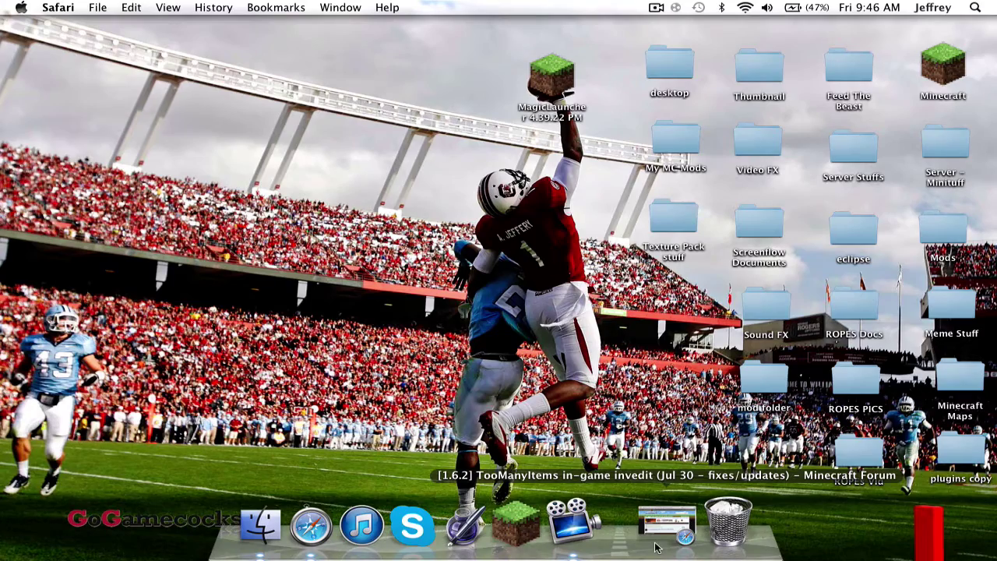
Scroll the TooManyItems post to Downloads and follow the 'For 1.6.2 non-Forge version' link
scroll(483, 204, up, 10)
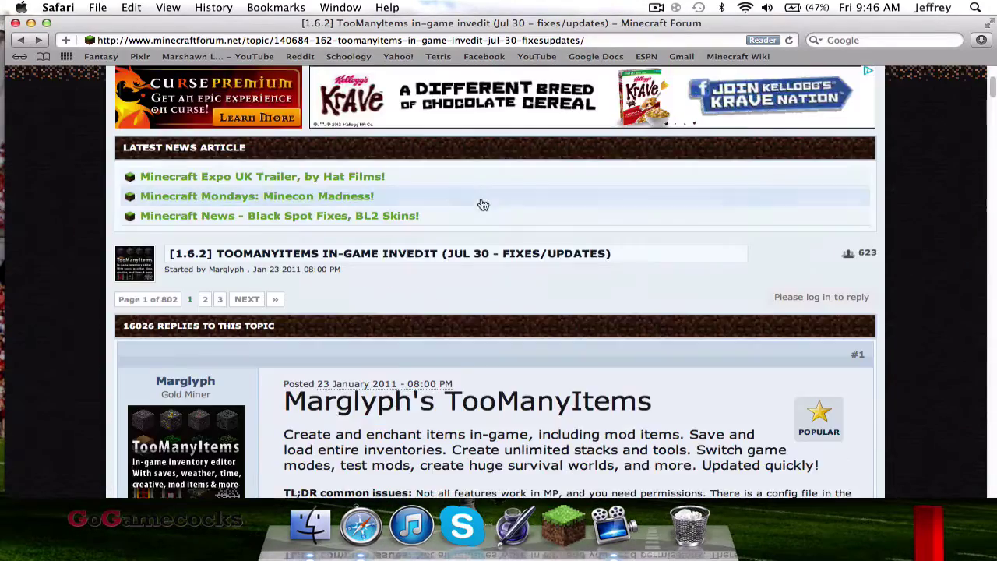
scroll(483, 204, down, 3)
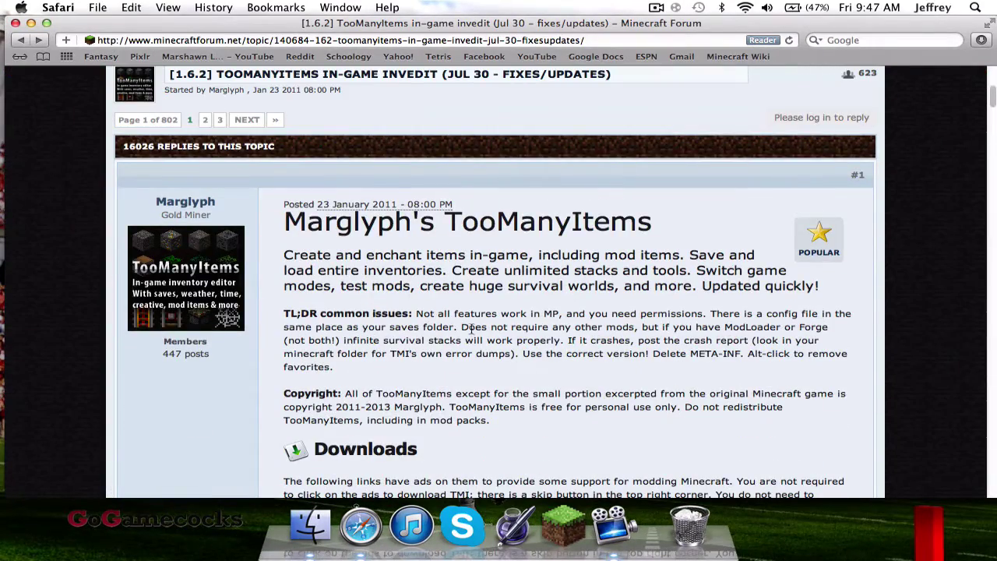
drag(462, 326, 636, 331)
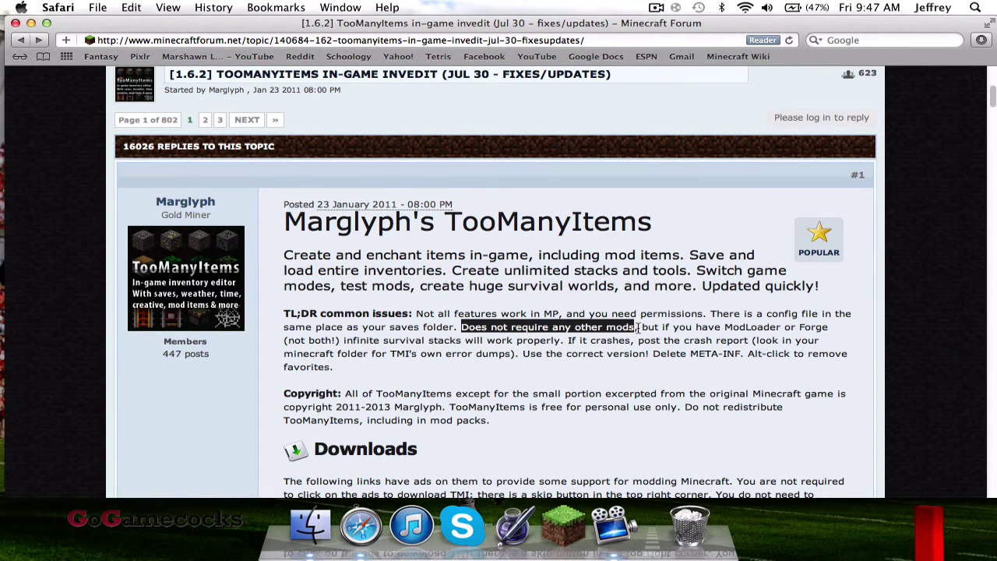
click(566, 308)
scroll(566, 308, down, 5)
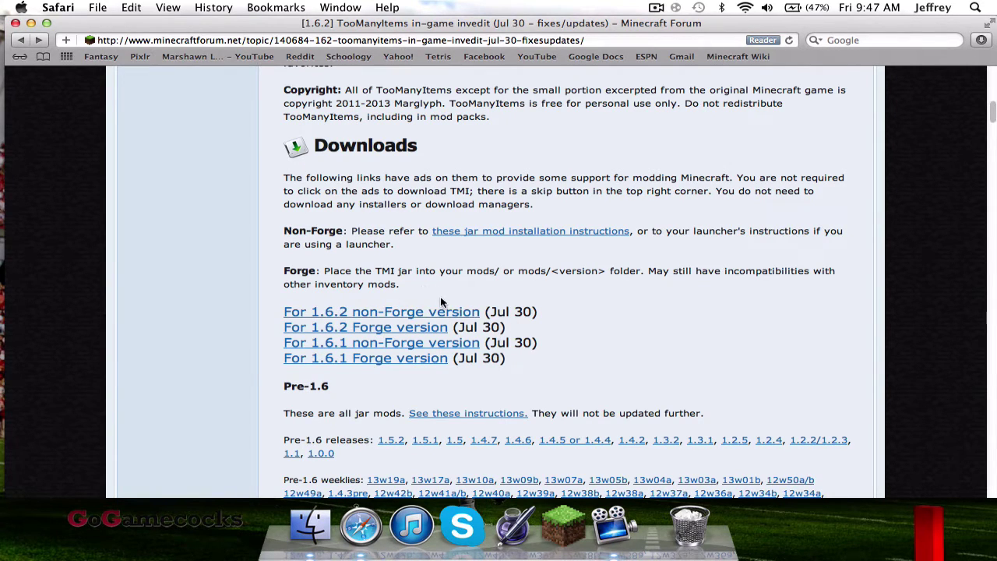
click(369, 306)
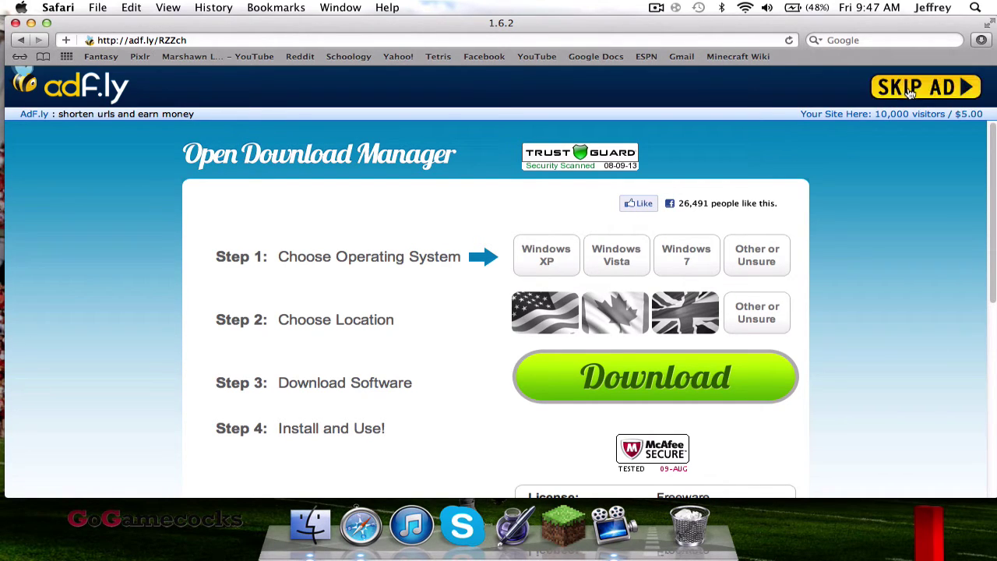
Drag the downloaded TooManyItems folder from the Downloads list onto the desktop
key(F11)
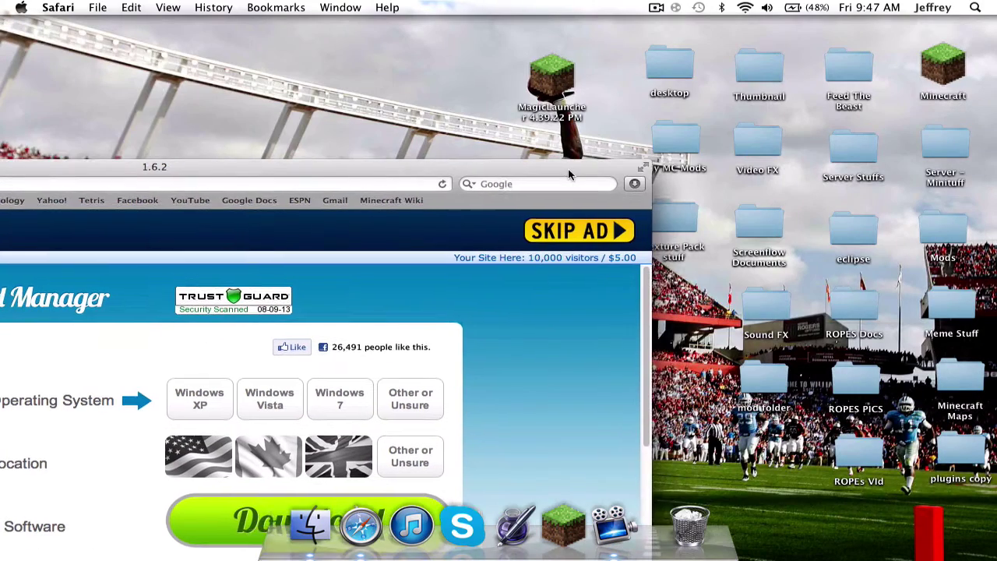
drag(684, 62, 416, 105)
click(606, 164)
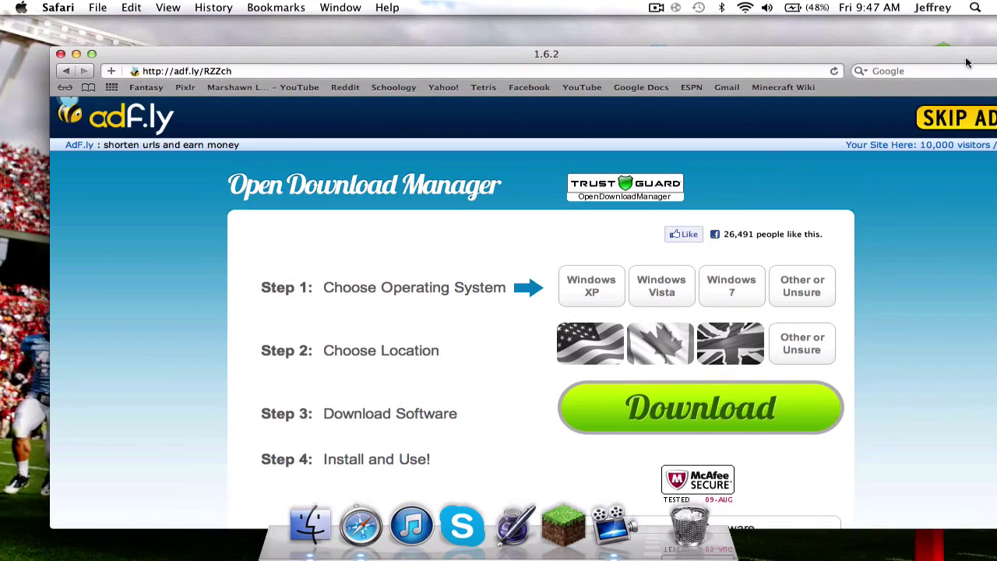
key(F11)
click(238, 207)
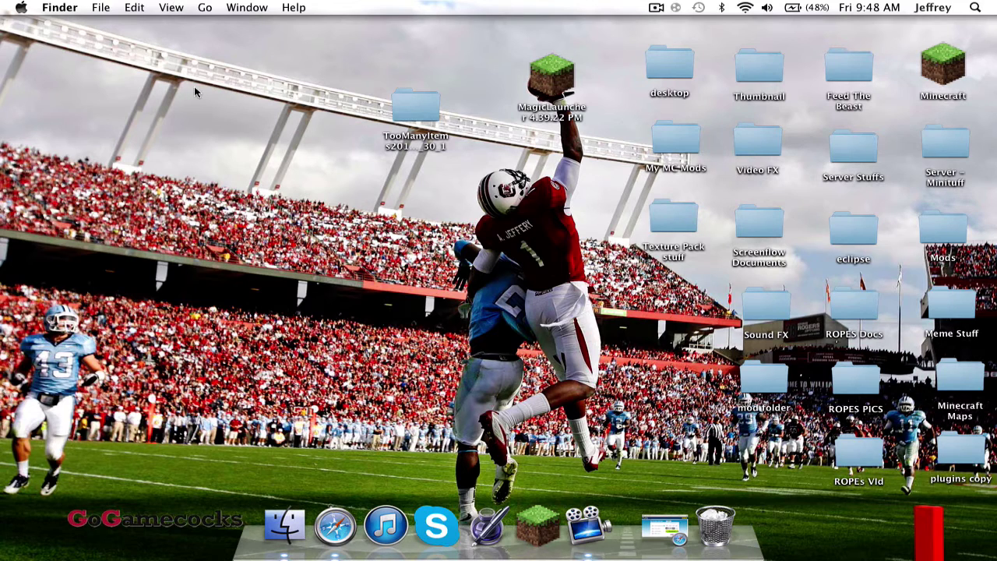
Bring up Go to Folder with the path ~/Library/Application Support/minecraft/ entered
click(206, 9)
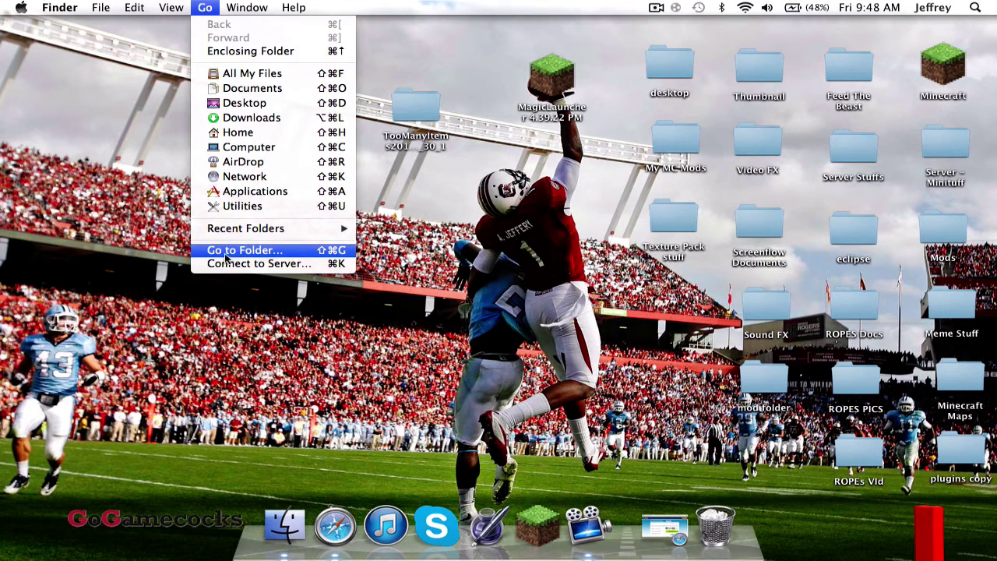
click(307, 252)
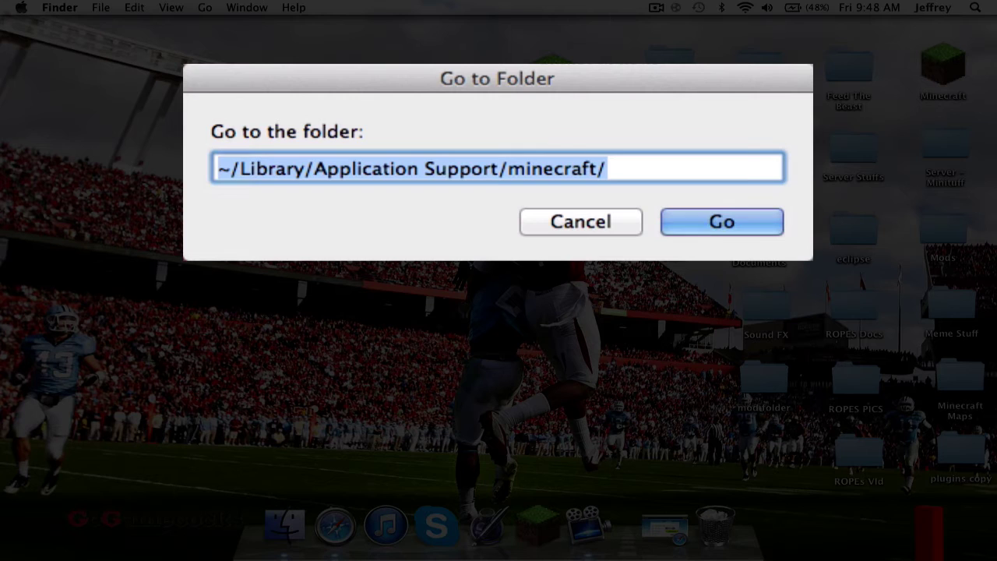
click(648, 169)
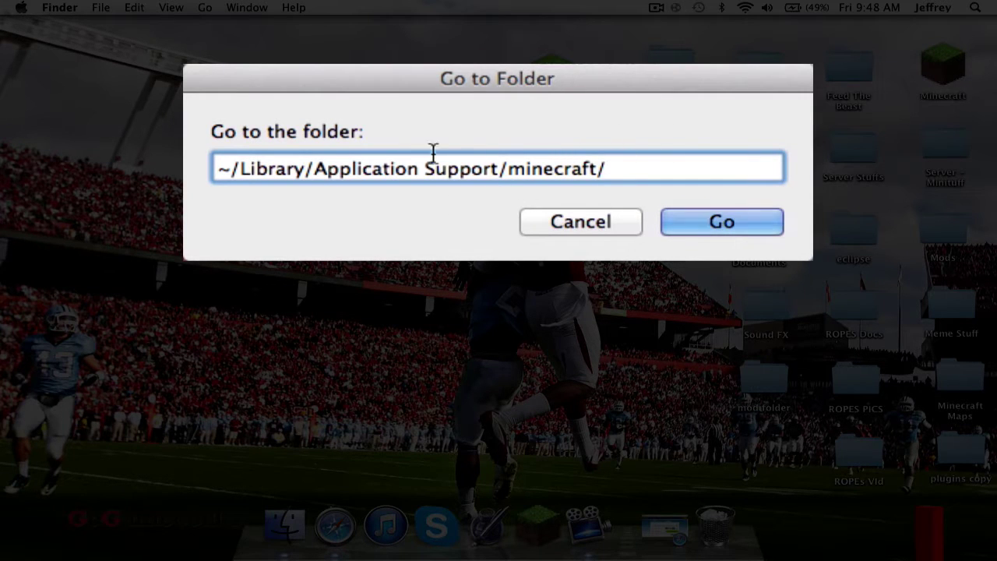
Go to the minecraft folder and open its versions folder
click(714, 221)
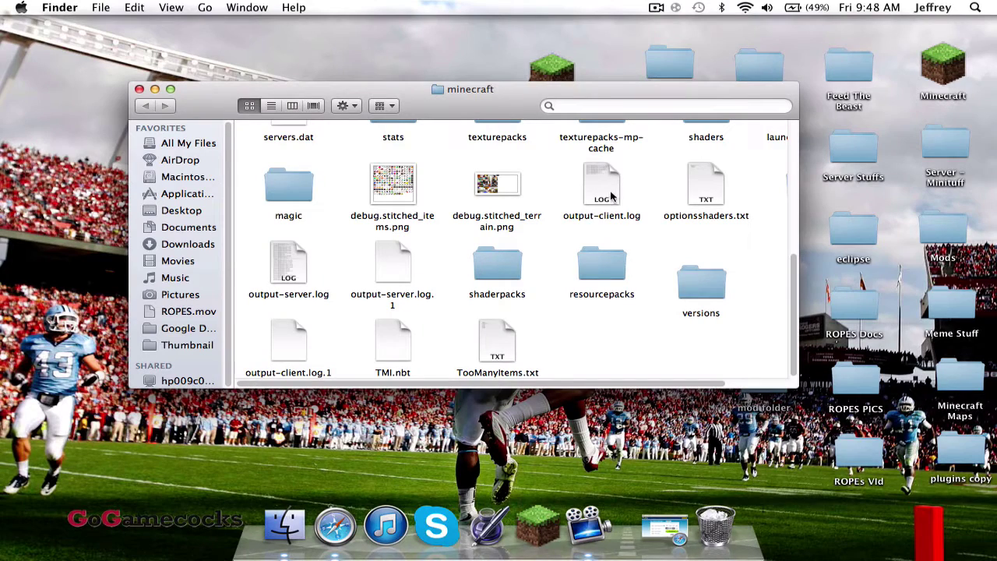
scroll(577, 191, up, 6)
scroll(514, 218, down, 2)
scroll(497, 232, down, 5)
click(701, 269)
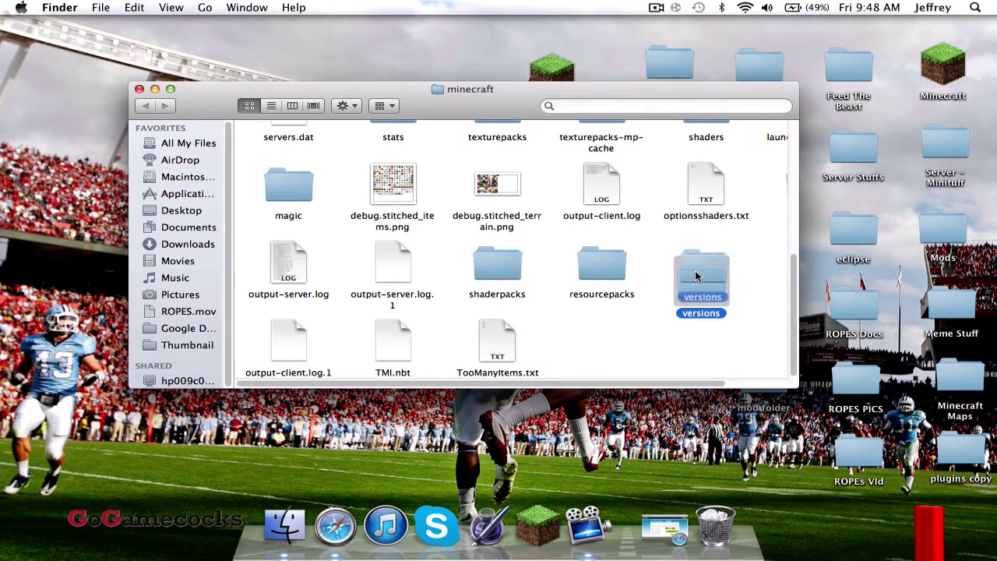
click(760, 293)
double_click(704, 272)
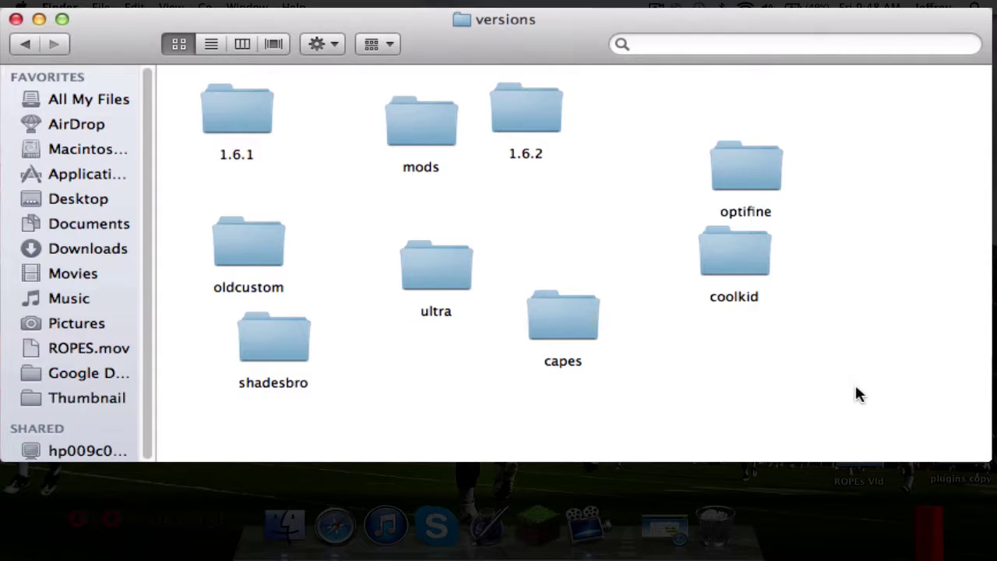
Select the 1.6.2 version folder and bring up its context menu
drag(836, 400, 820, 359)
click(534, 108)
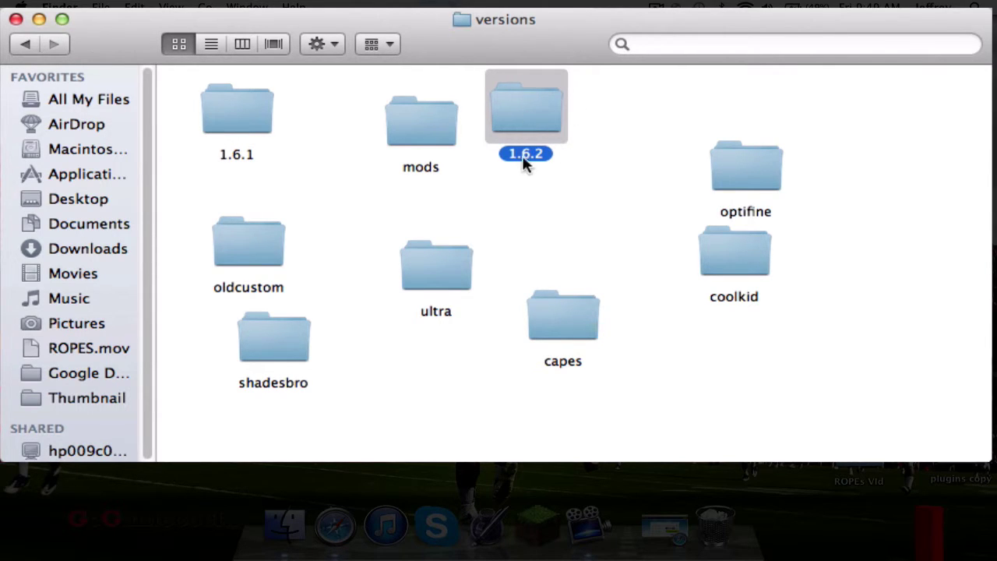
right_click(533, 115)
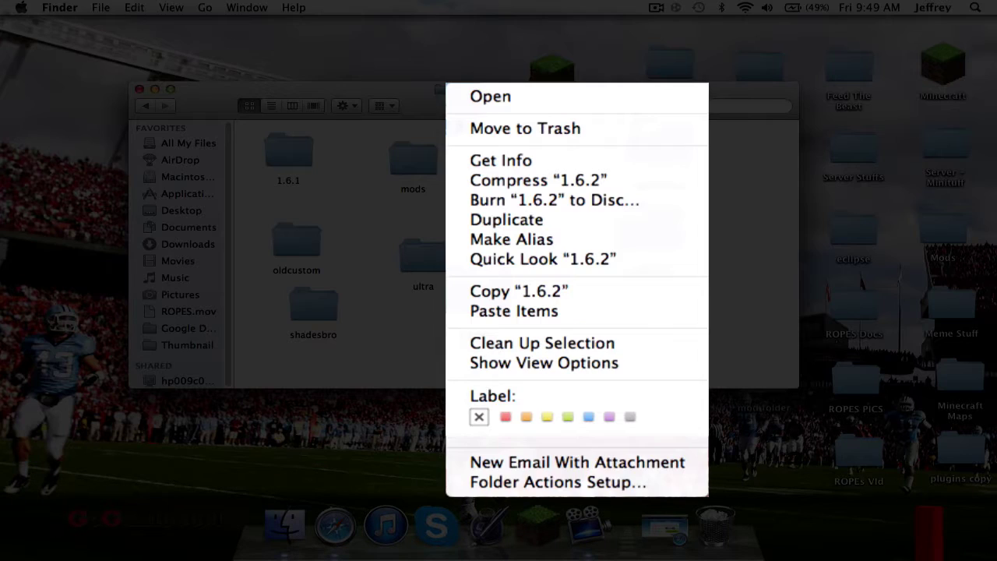
Duplicate the 1.6.2 folder, rename '1.6.2 copy' to tmi, and open it
click(502, 219)
drag(563, 156, 591, 225)
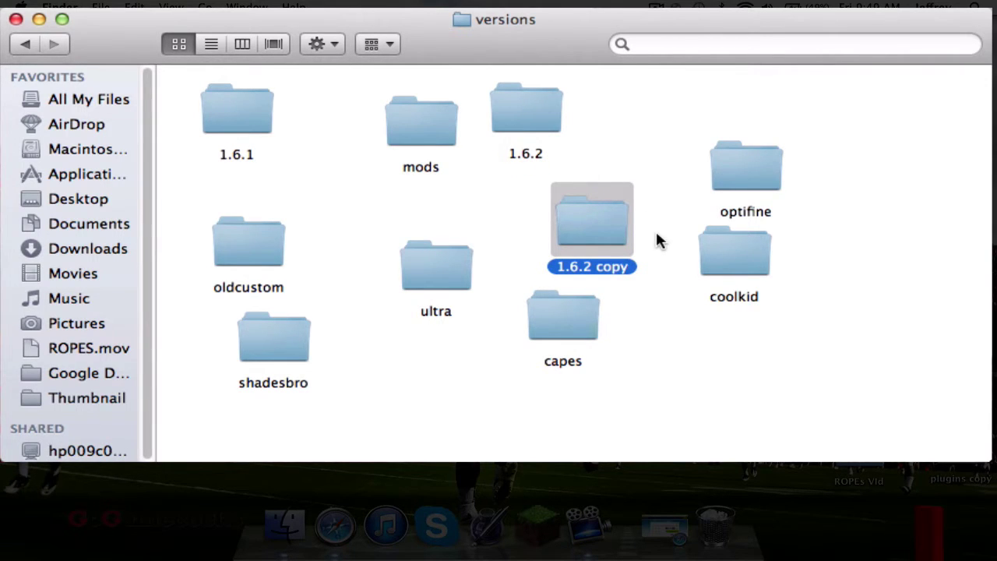
key(Return)
text(tmi)
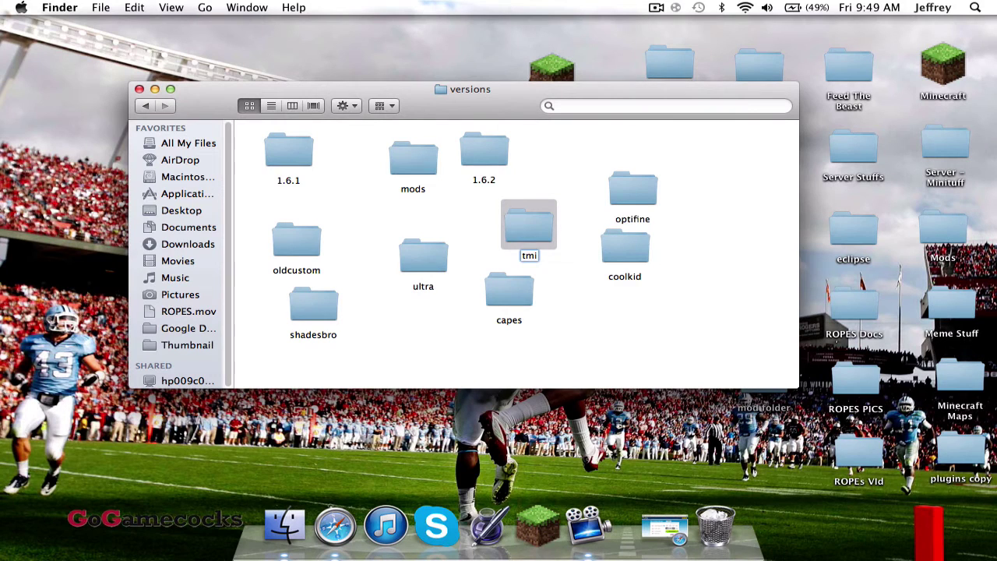
key(Return)
double_click(536, 233)
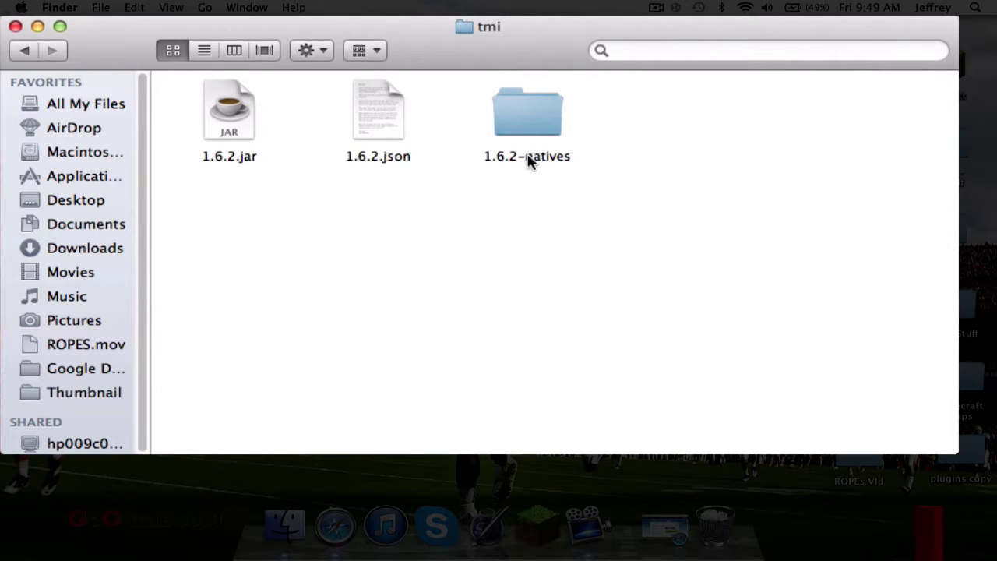
Rename 1.6.2.jar to 1.6.2.zip, confirming Use .zip
click(223, 121)
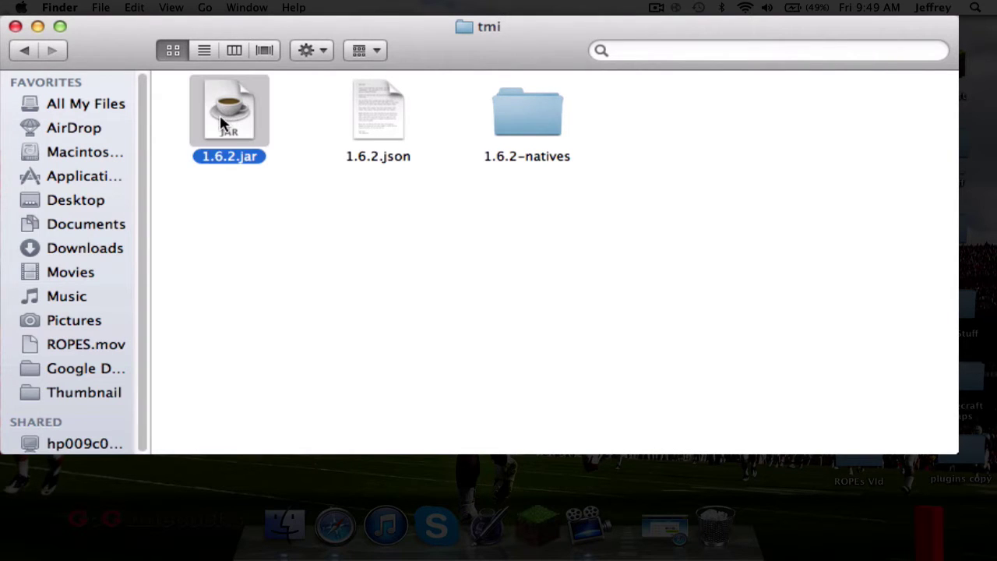
key(Return)
key(Right)
key(BackSpace)
key(BackSpace)
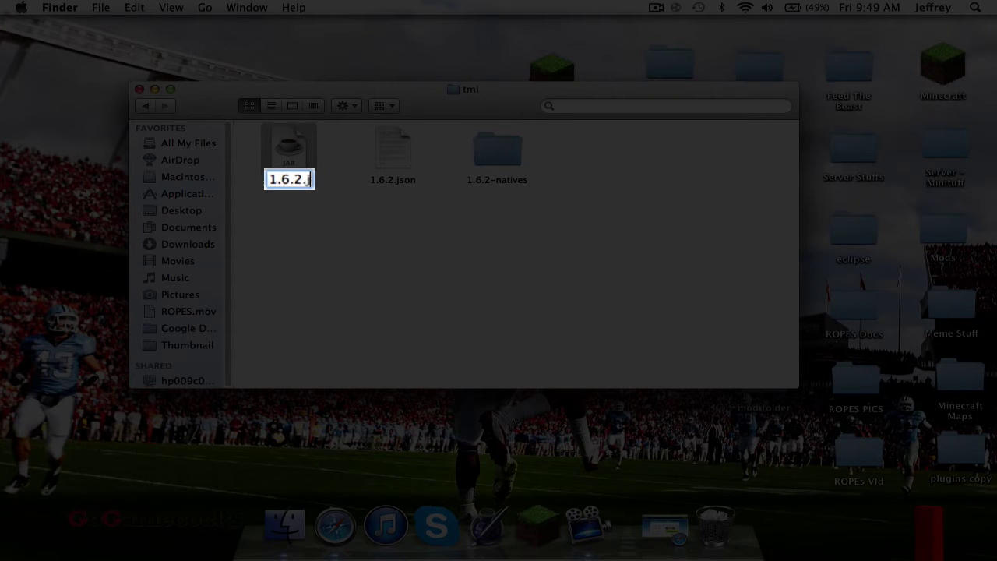
key(BackSpace)
text(zip)
key(Return)
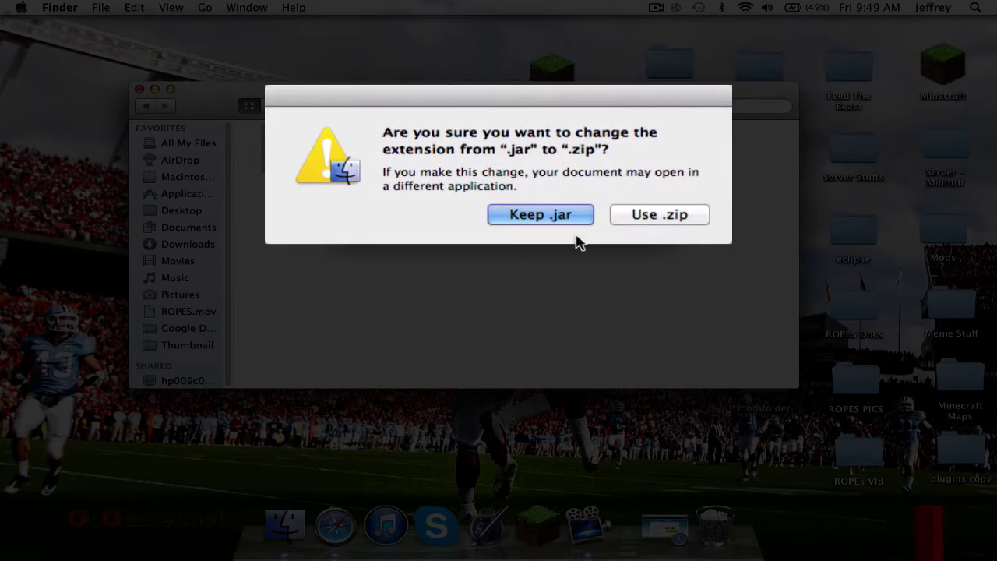
click(660, 215)
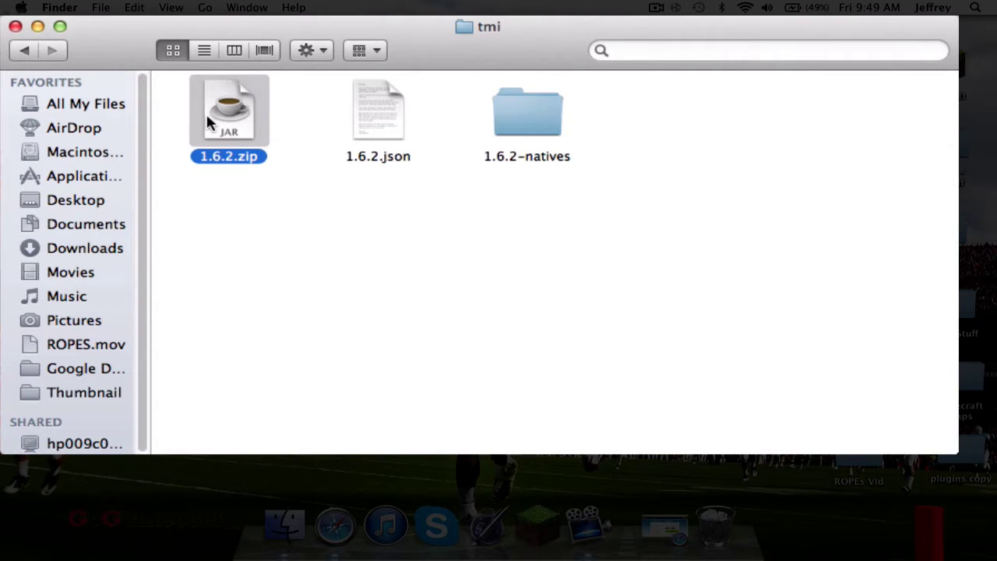
Expand 1.6.2.zip into a 1.6.2 folder and move the zip to the Trash
double_click(207, 118)
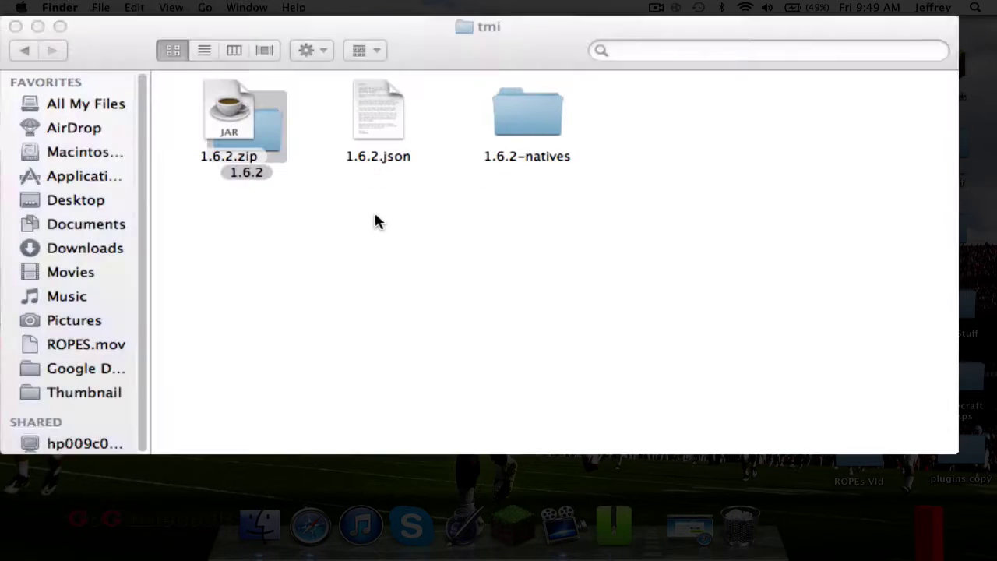
drag(274, 141, 292, 283)
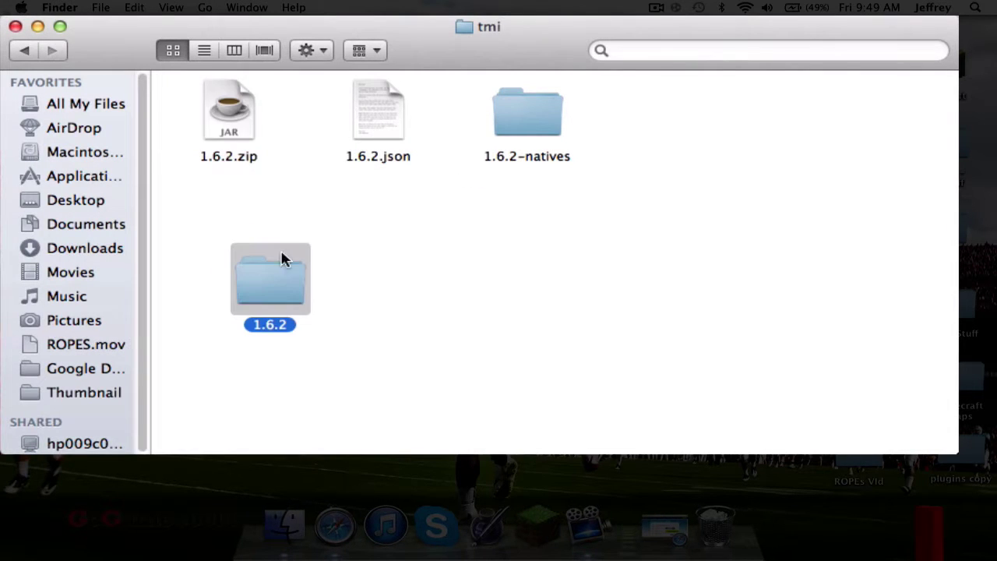
click(230, 130)
drag(232, 129, 715, 522)
drag(426, 67, 451, 140)
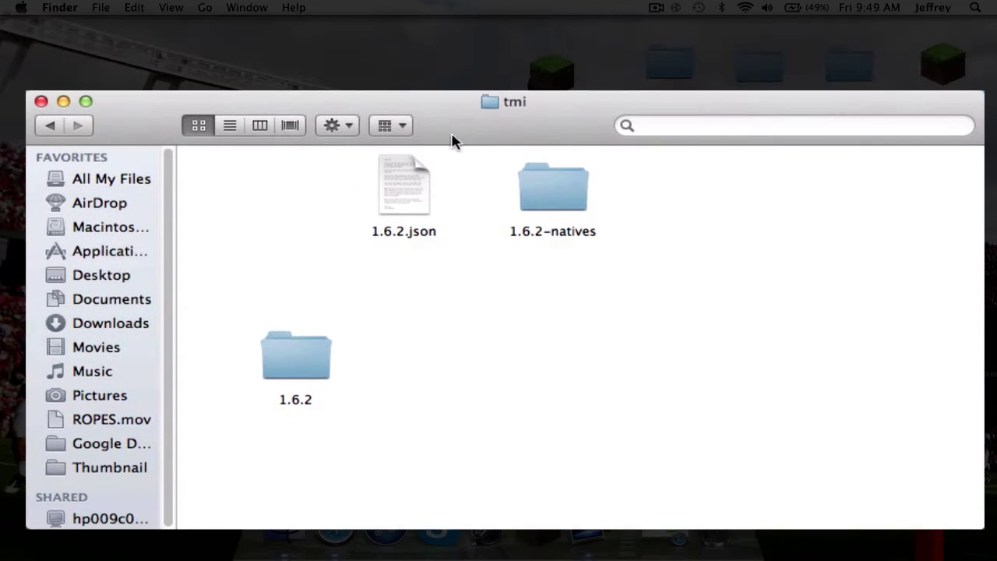
Open the extracted 1.6.2 folder and the desktop TooManyItems folder side by side
click(290, 377)
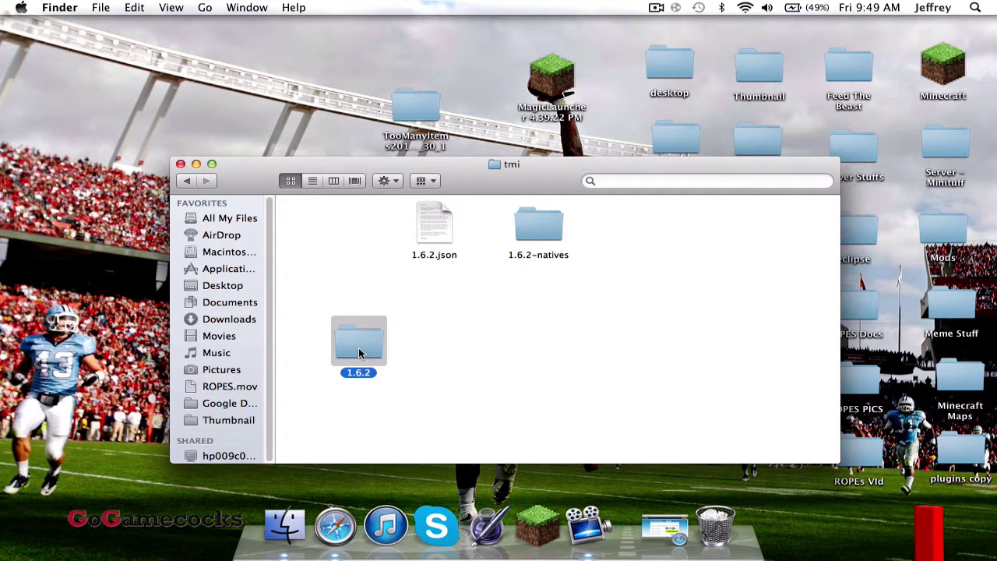
double_click(296, 360)
drag(514, 176, 570, 179)
drag(428, 114, 278, 84)
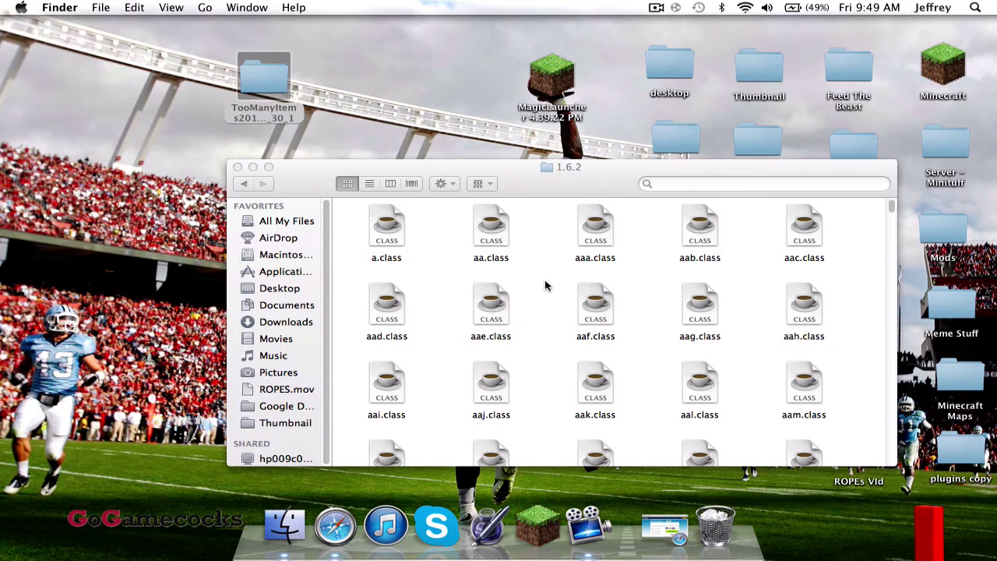
click(545, 285)
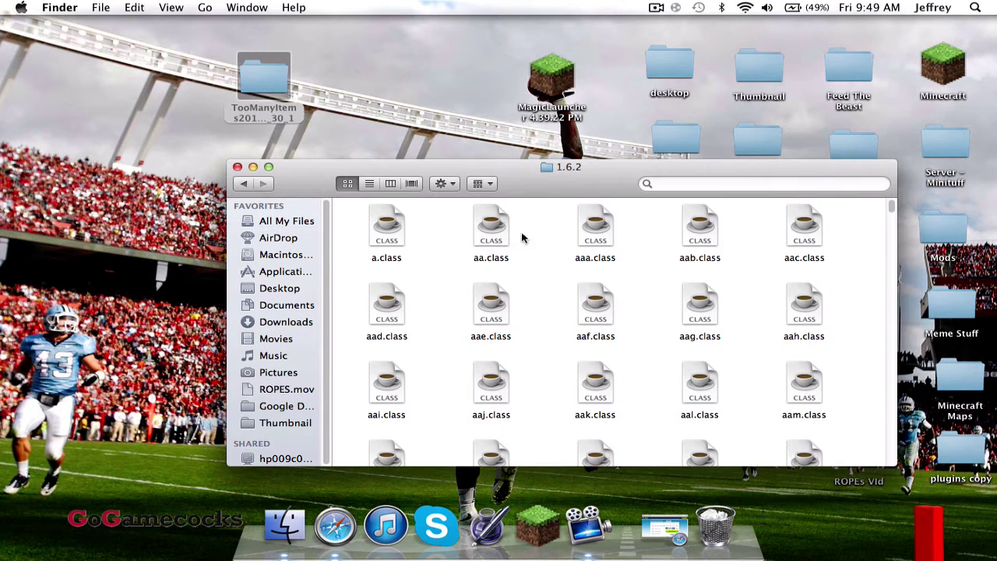
double_click(251, 81)
drag(442, 199, 350, 118)
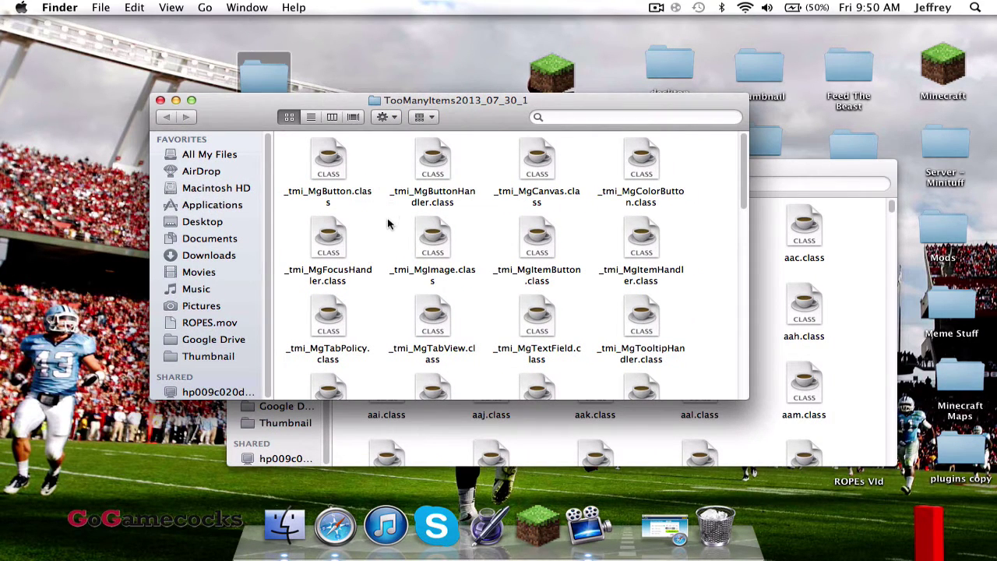
Move all TooManyItems class files into the 1.6.2 folder, replacing existing files like awv.class
key(super+a)
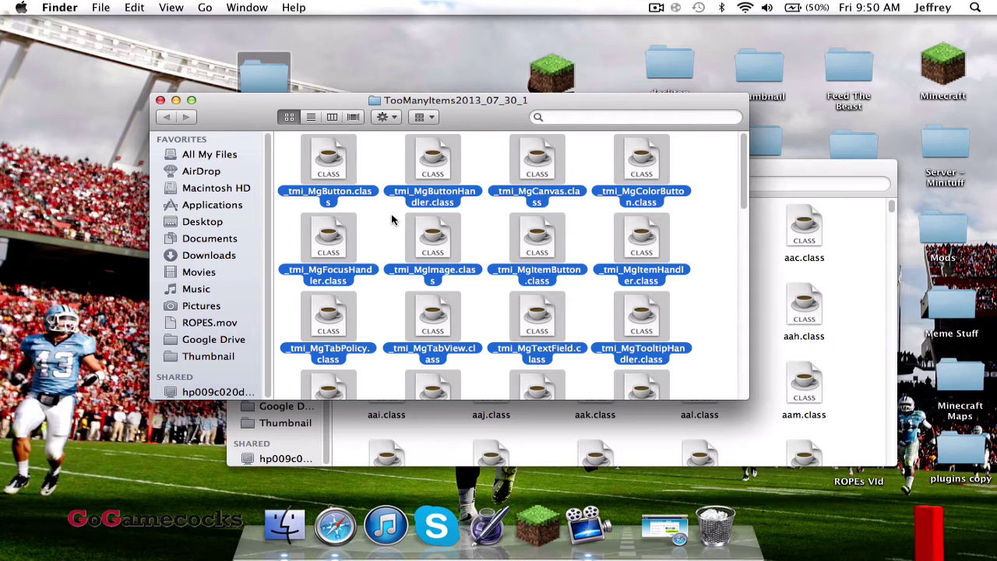
click(370, 222)
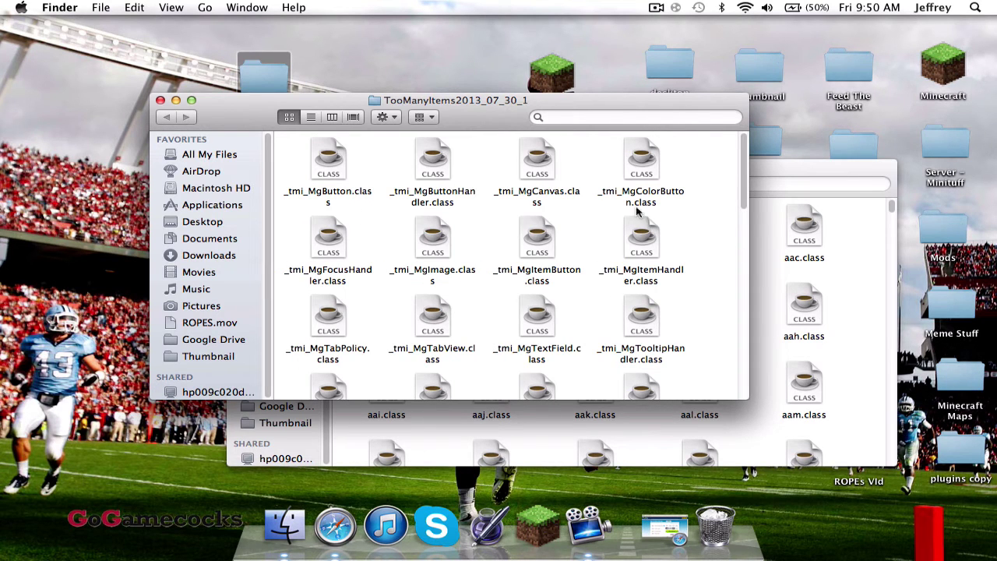
click(176, 101)
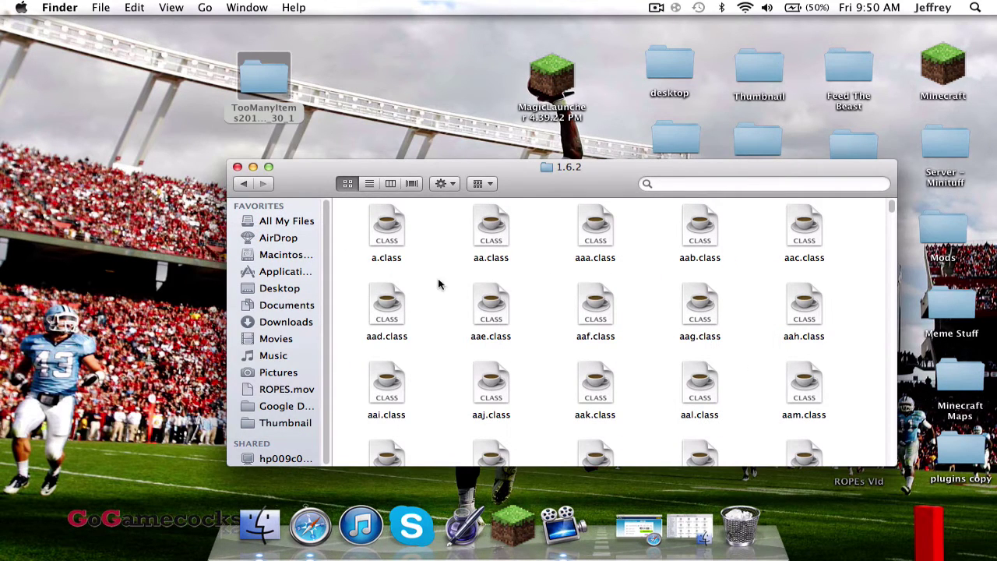
click(386, 233)
key(super+alt+v)
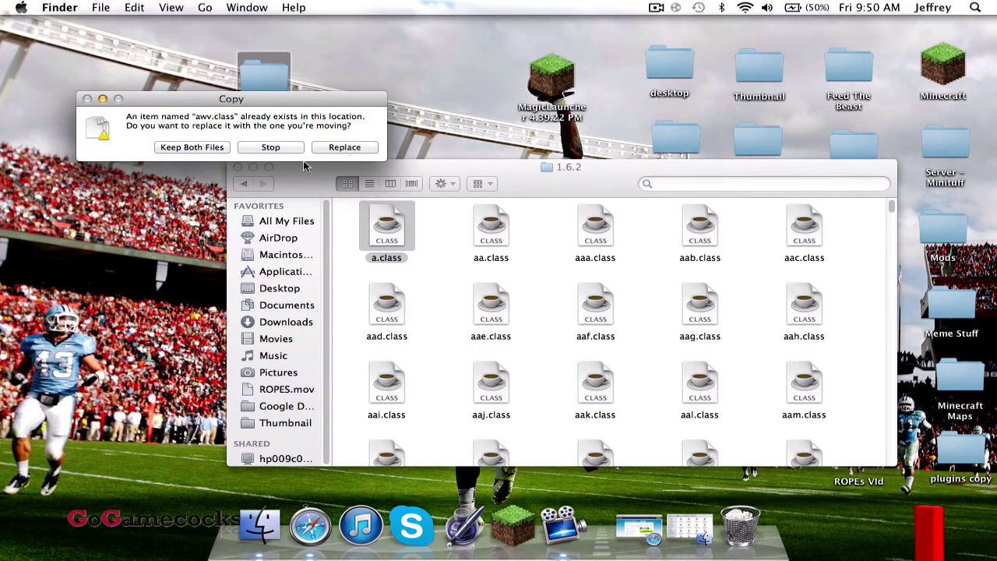
click(333, 147)
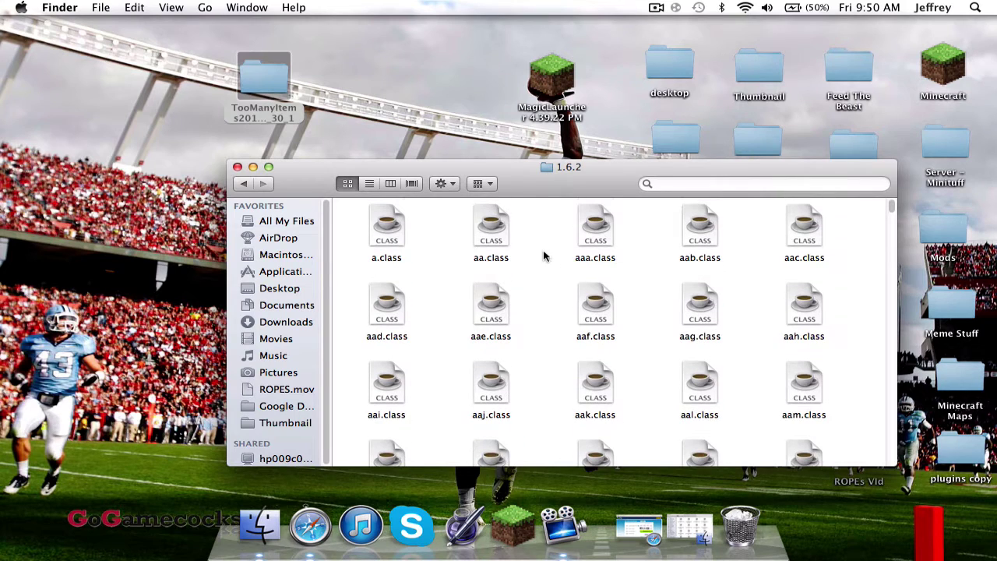
Arrange the 1.6.2 folder by Kind and trash its META-INF folder
click(487, 189)
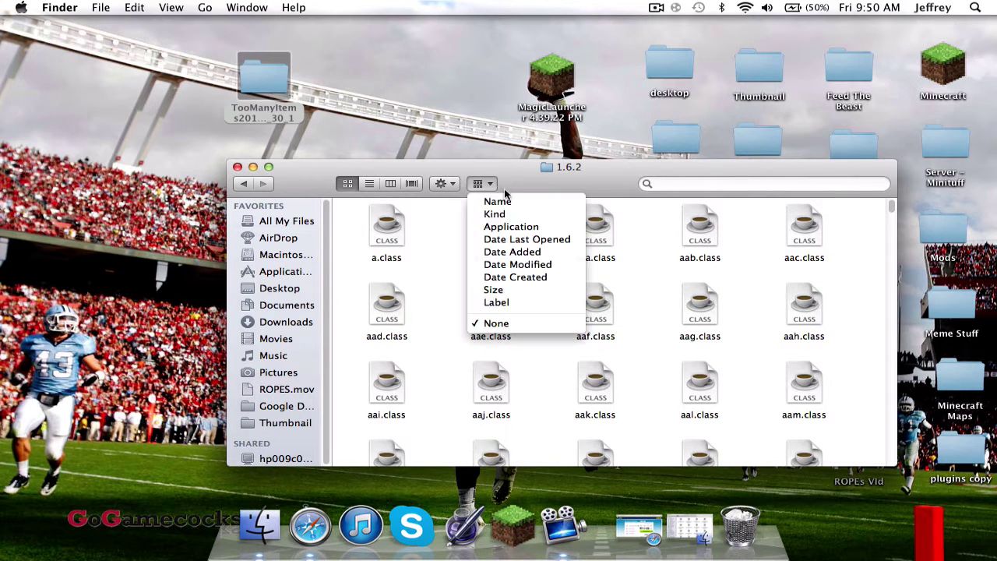
click(505, 213)
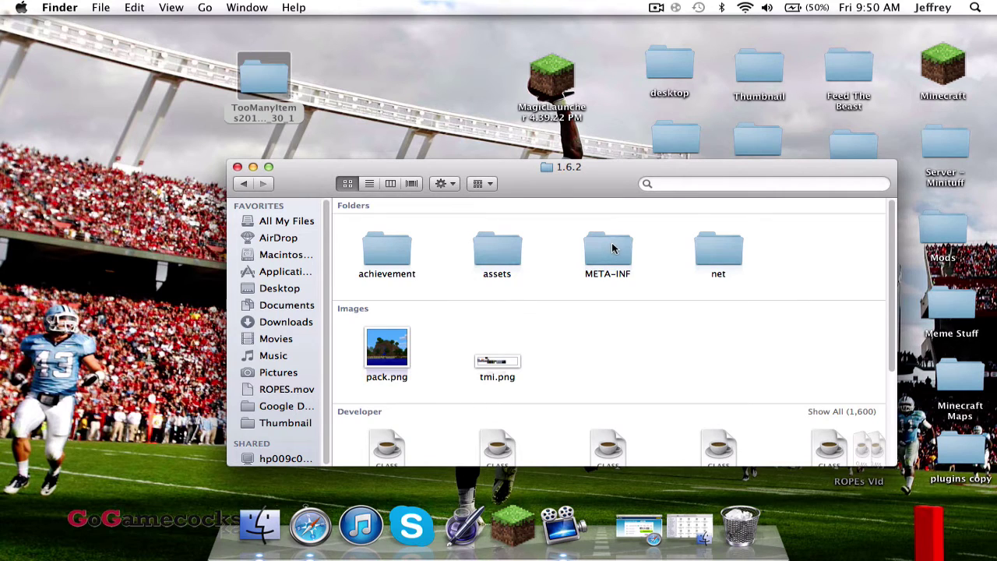
drag(603, 251, 740, 522)
Select all 1,607 items in the 1.6.2 folder and bring up their context menu
scroll(596, 262, up, 2)
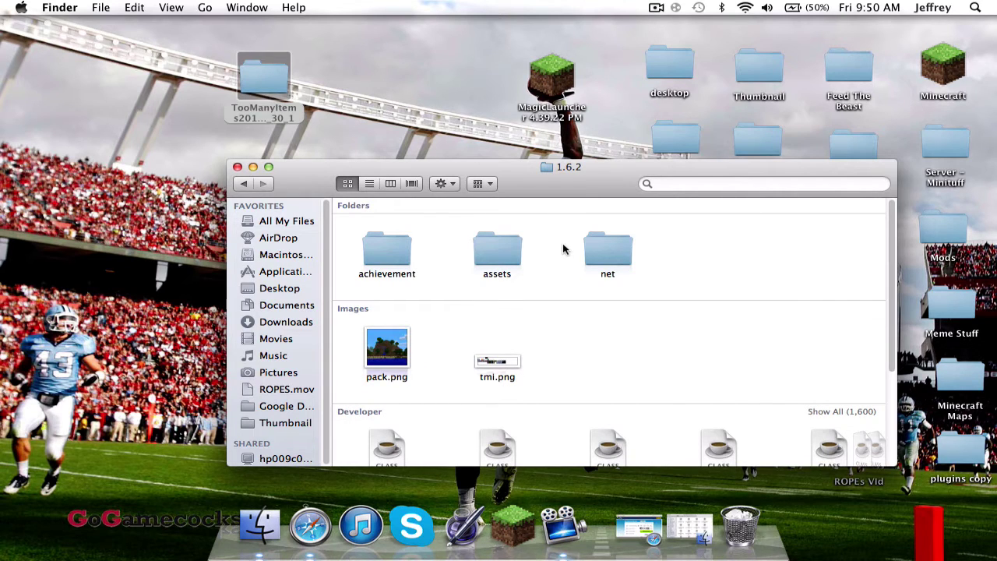
scroll(542, 300, down, 1)
scroll(542, 299, down, 5)
scroll(542, 298, up, 6)
scroll(501, 318, down, 5)
scroll(505, 316, up, 5)
key(super+a)
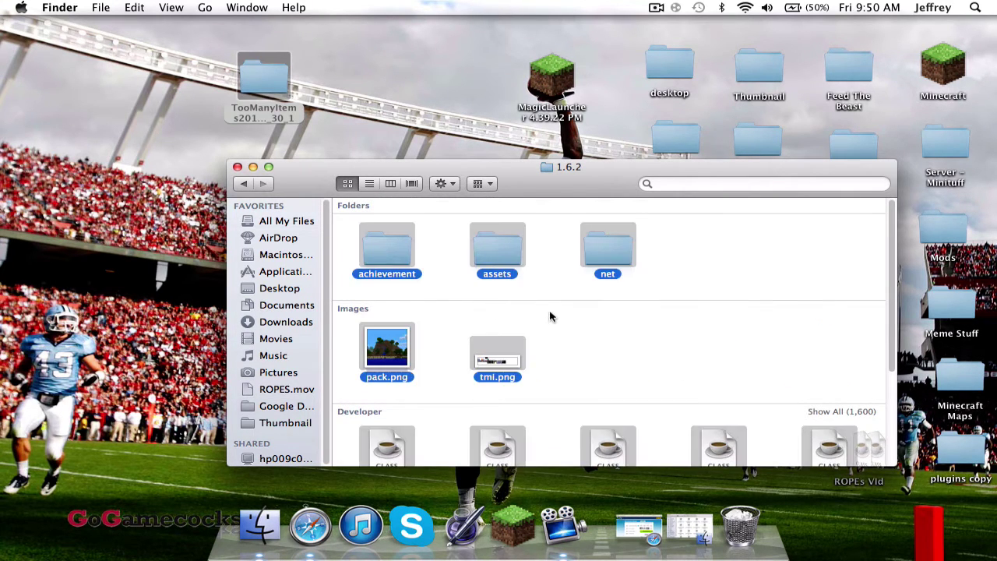
right_click(397, 251)
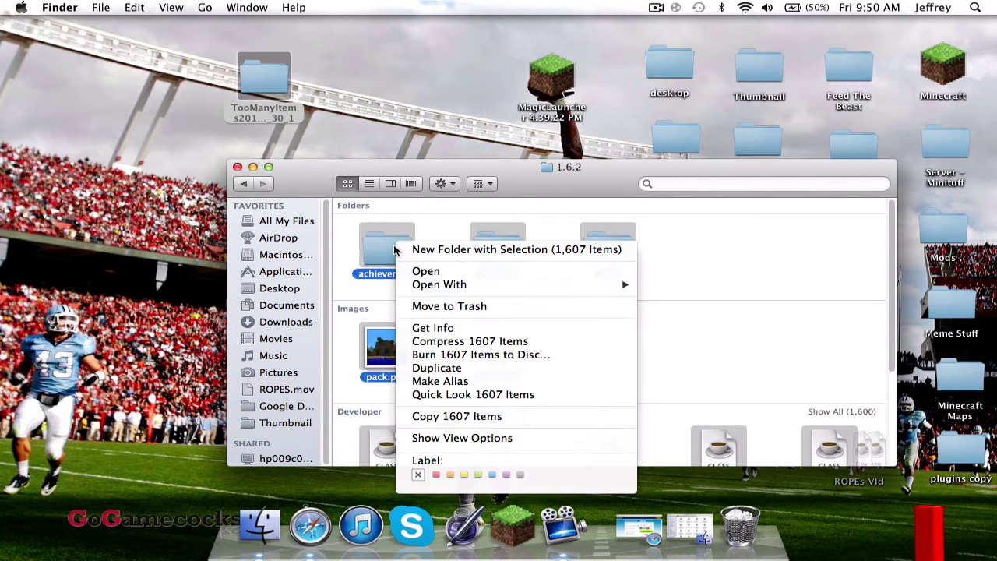
Compress the 1,607 items into Archive.zip, drag it to the desktop, and return to tmi
click(506, 343)
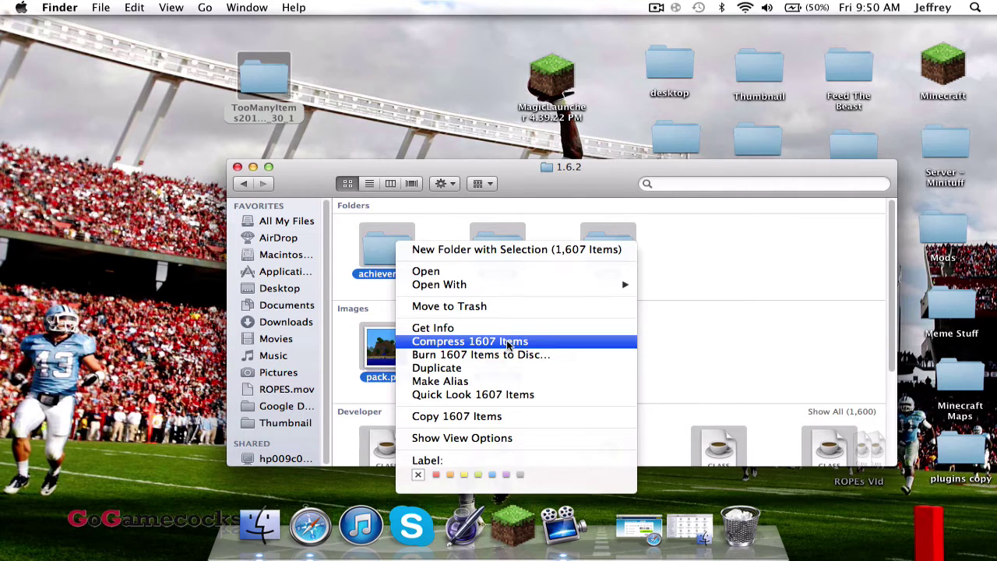
click(652, 342)
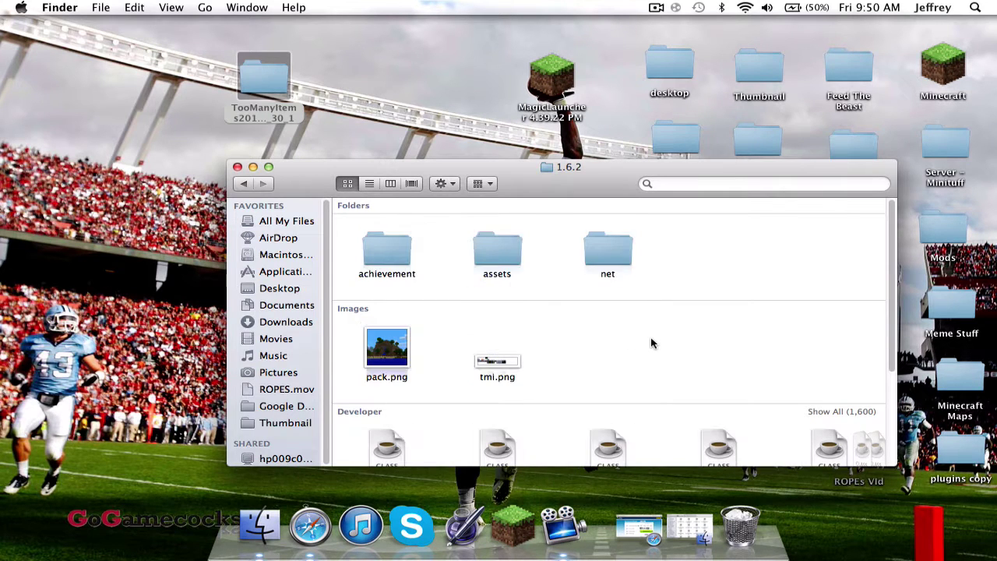
scroll(653, 343, down, 3)
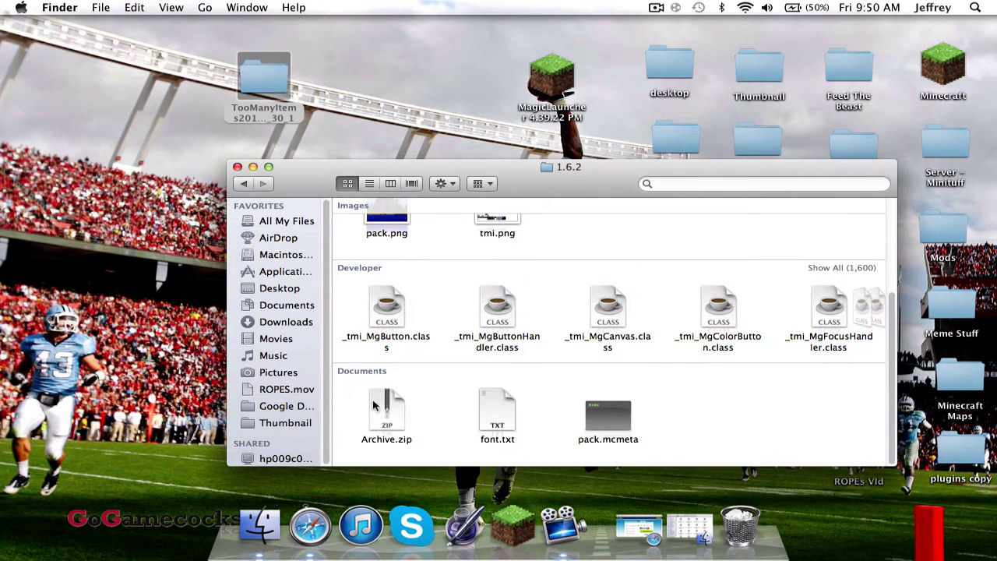
drag(386, 416, 173, 375)
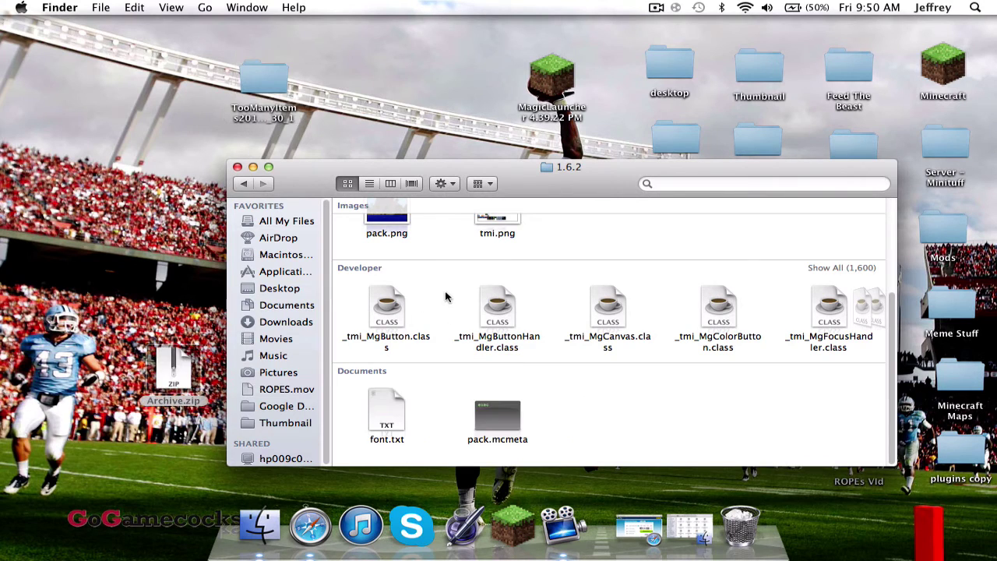
click(243, 184)
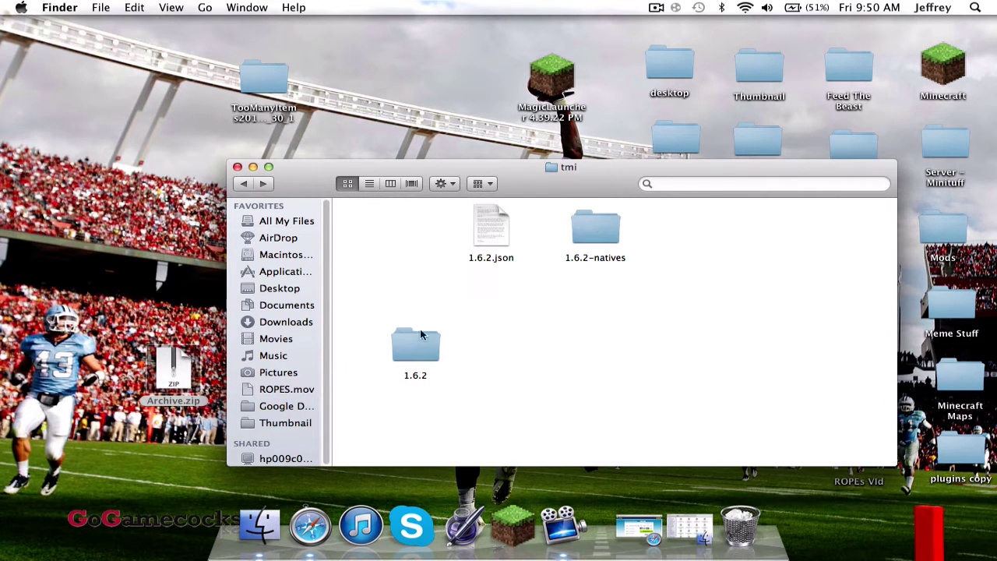
Trash the 1.6.2 folder and bring Archive.zip into tmi renamed tmi.jar
drag(425, 348, 738, 523)
drag(174, 368, 402, 270)
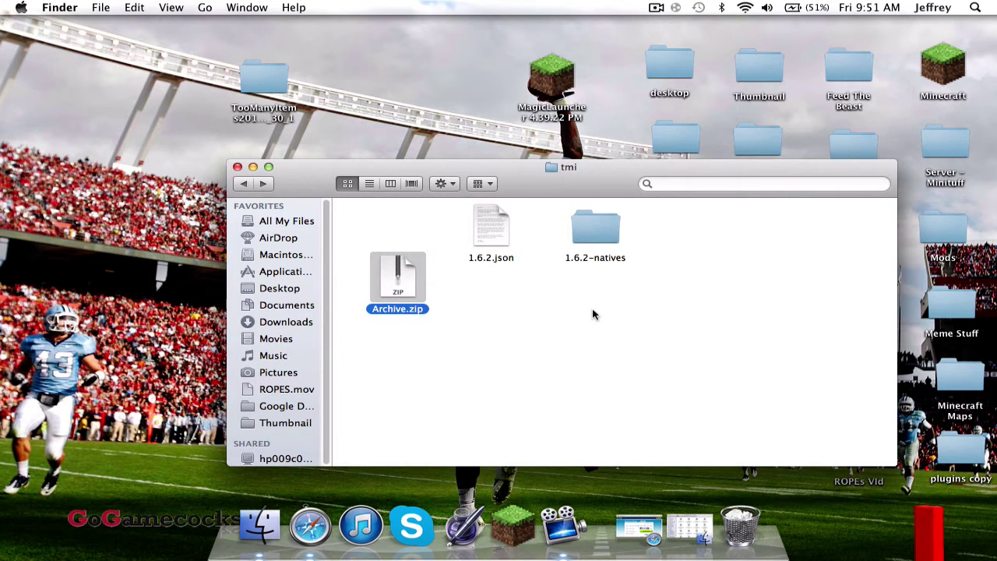
key(Return)
text(tmi)
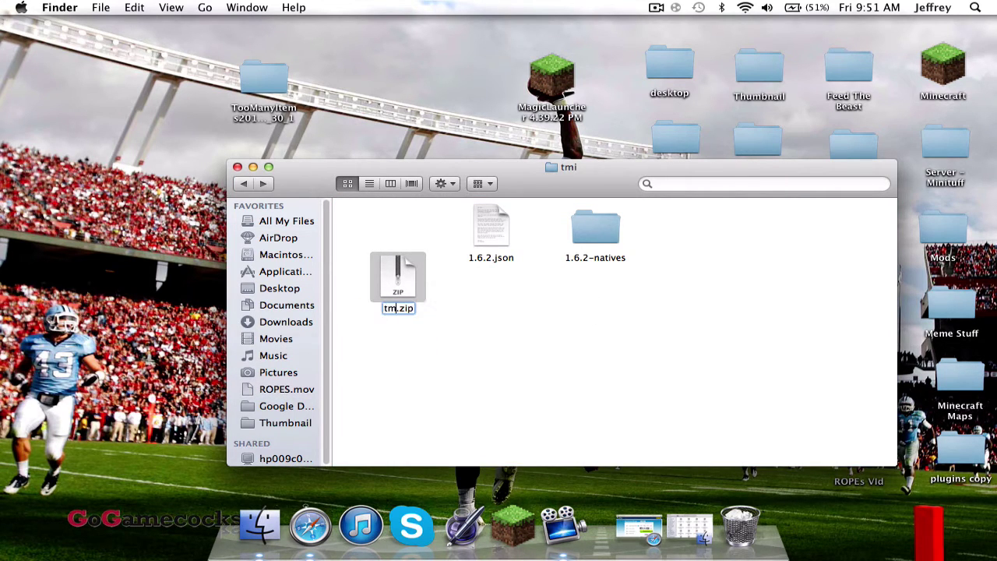
key(BackSpace)
key(BackSpace)
key(BackSpace)
text(jar)
key(Return)
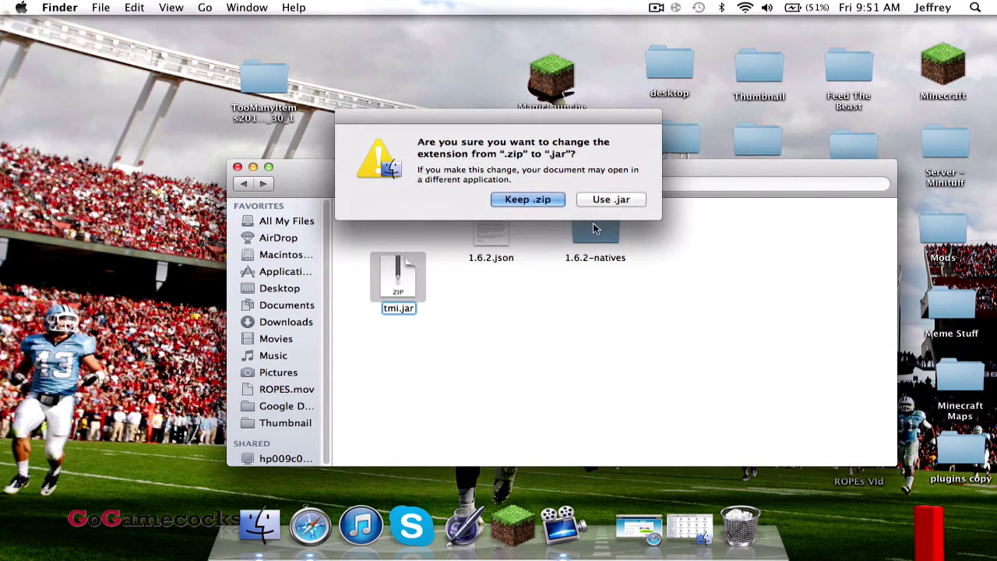
click(609, 200)
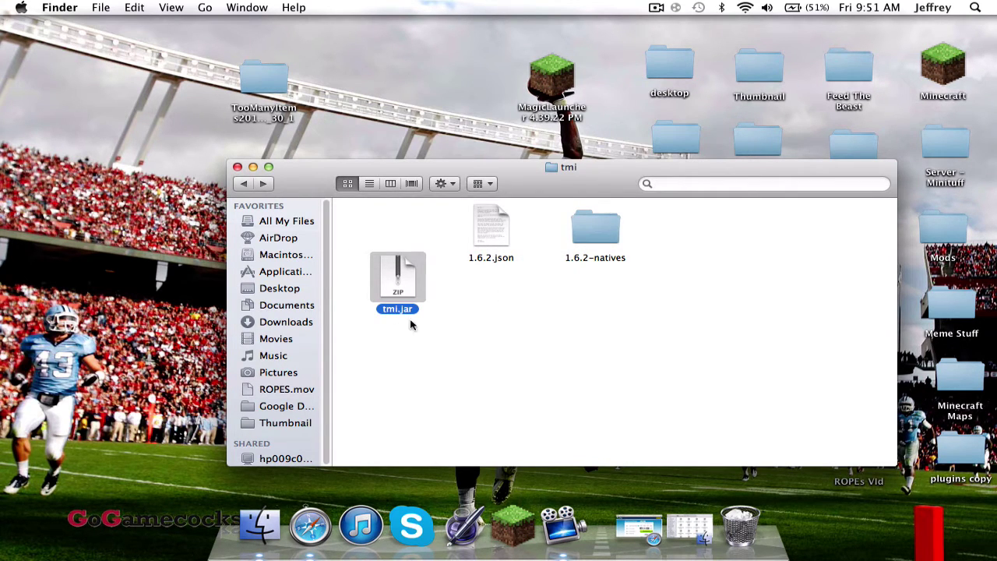
drag(397, 285, 397, 250)
Rename 1.6.2.json to tmi.json and open it for editing
click(544, 308)
drag(483, 269, 535, 307)
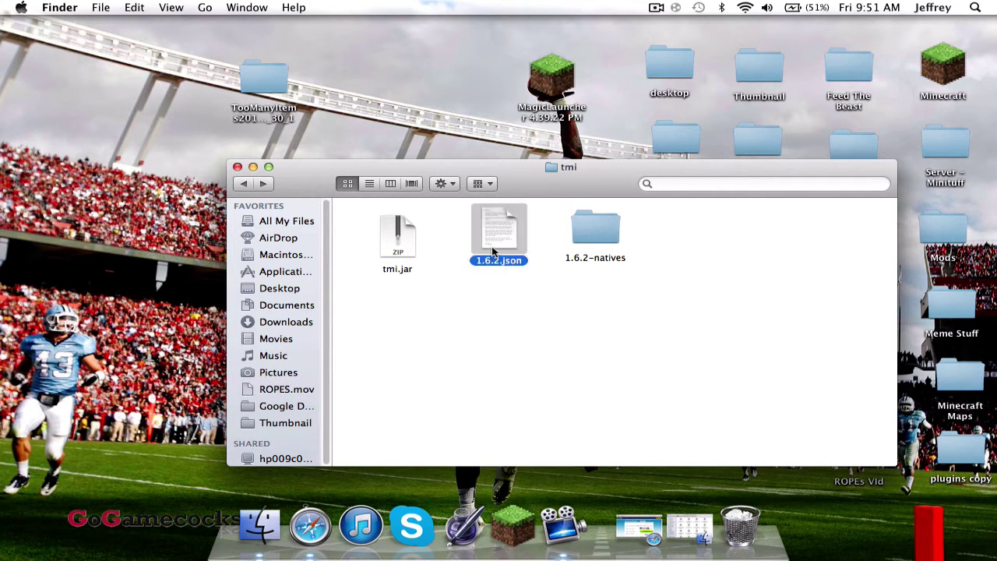
click(513, 259)
text(tmi)
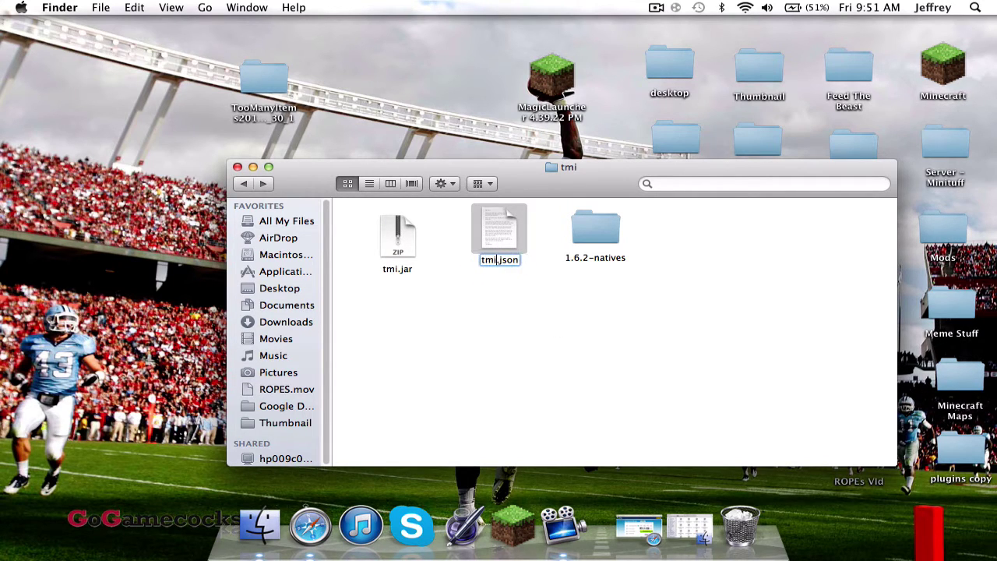
key(Return)
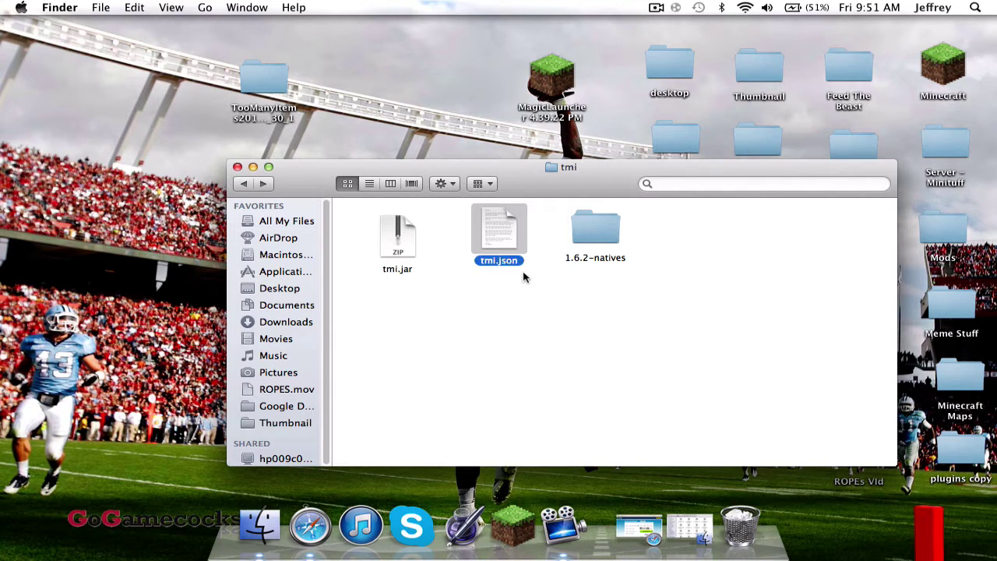
double_click(502, 233)
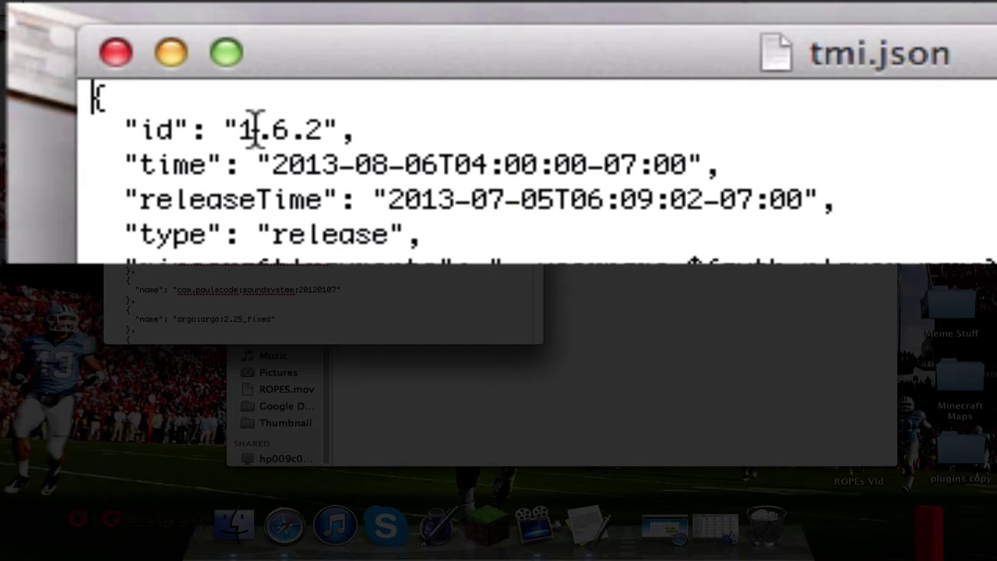
Replace "1.6.2" with "tmi" in tmi.json's id line, then close the document
drag(245, 123, 319, 118)
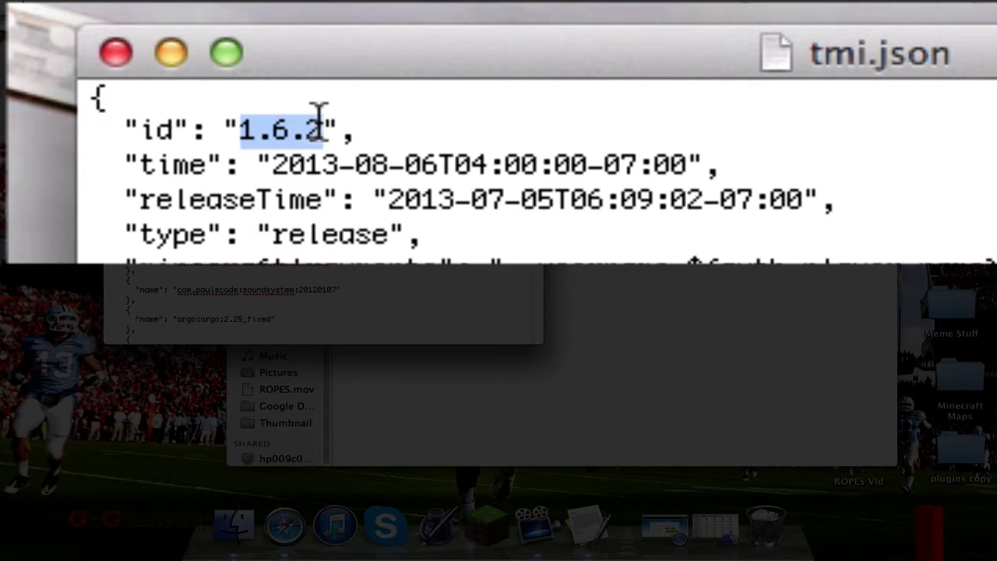
text(tmi)
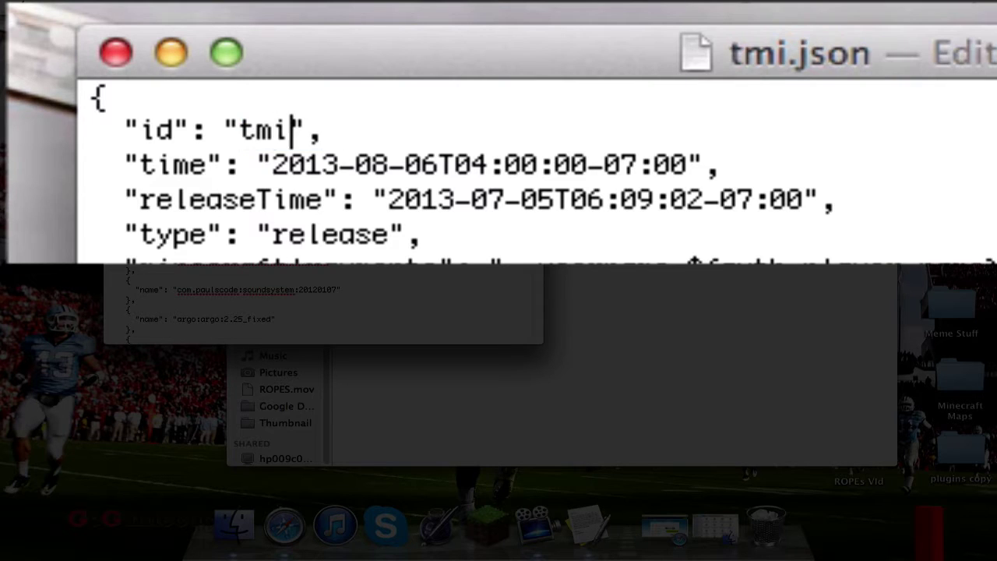
click(115, 53)
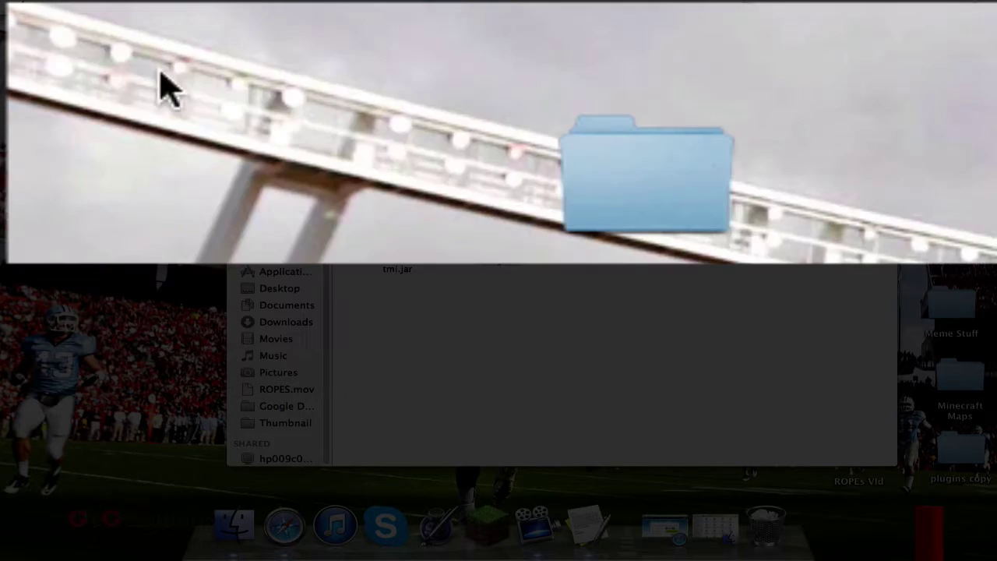
Clear the folder selection and close the tmi folder window
click(581, 238)
click(634, 249)
click(611, 254)
click(690, 257)
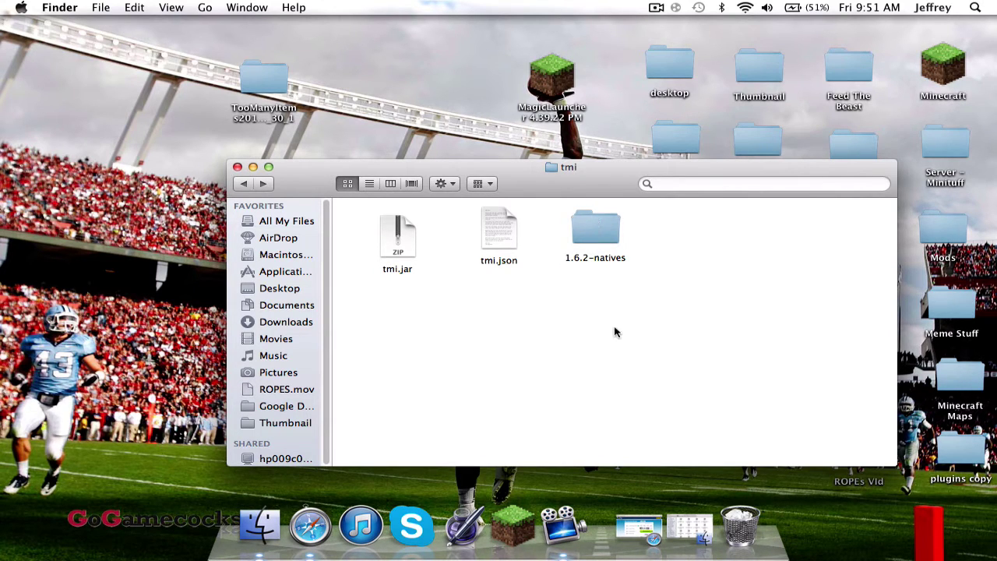
click(237, 167)
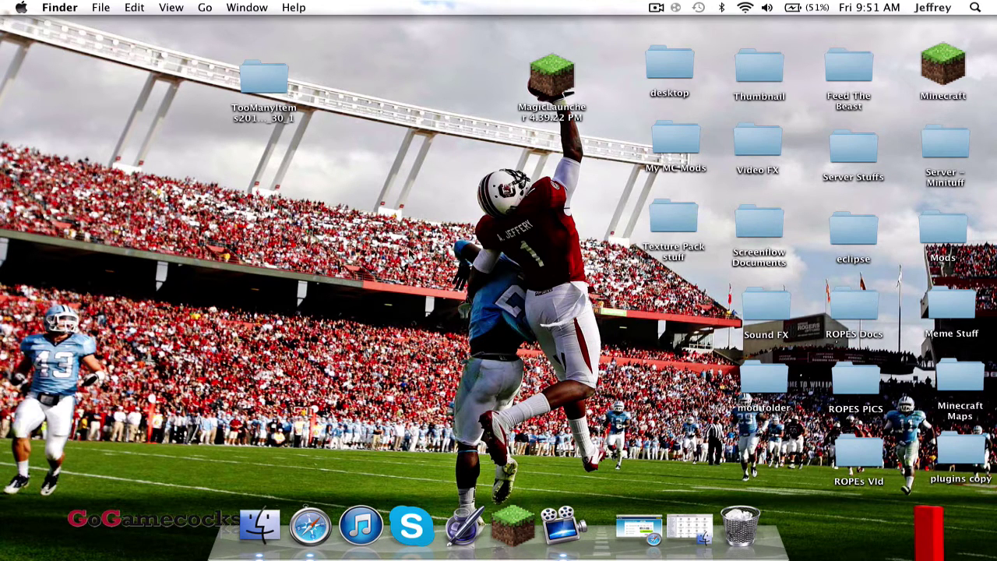
Launch Minecraft Launcher from Spotlight search using 'mi'
key(super+space)
text(mi)
key(Return)
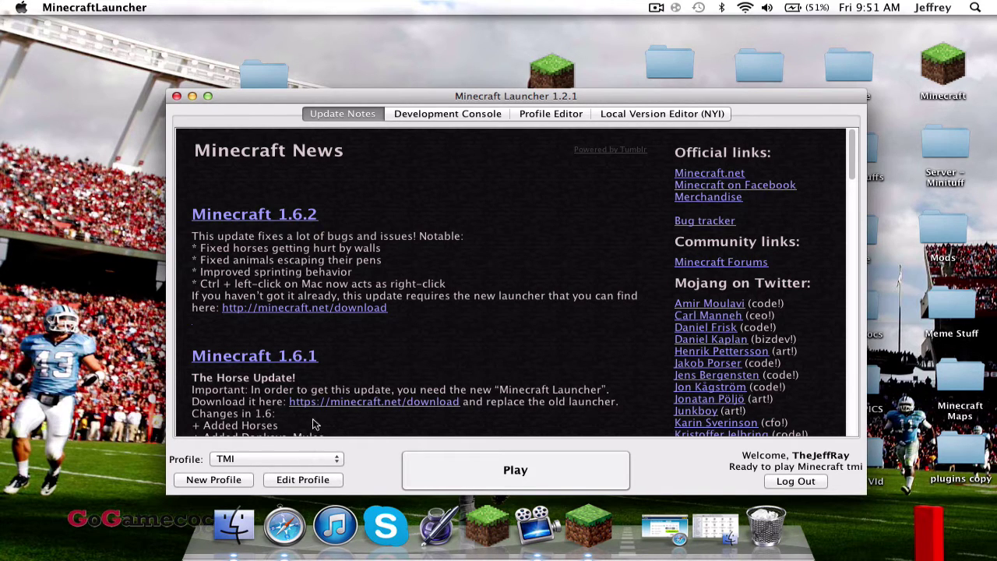
Create and save a new profile named 'COol profile' using version release tmi
click(213, 480)
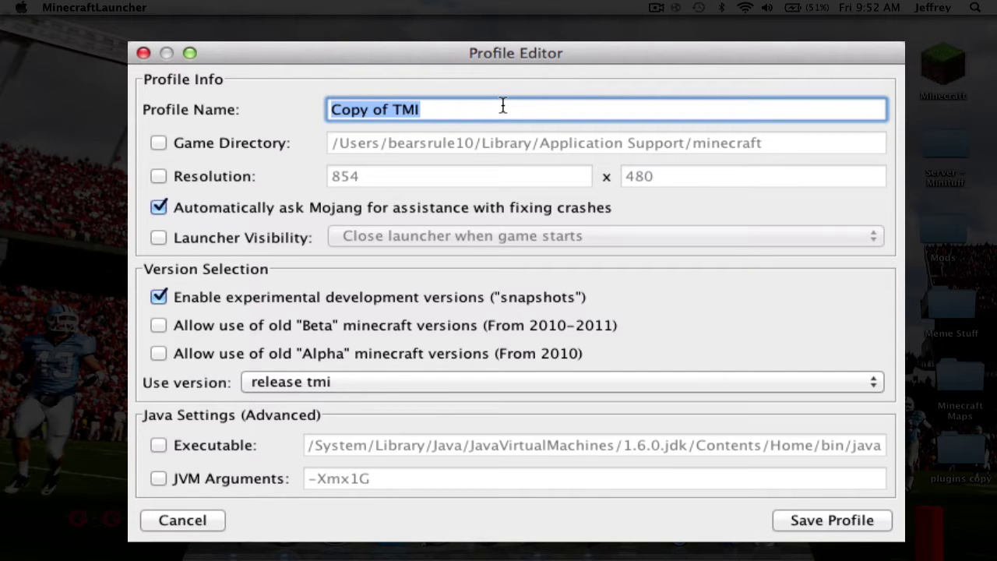
text(COol profile)
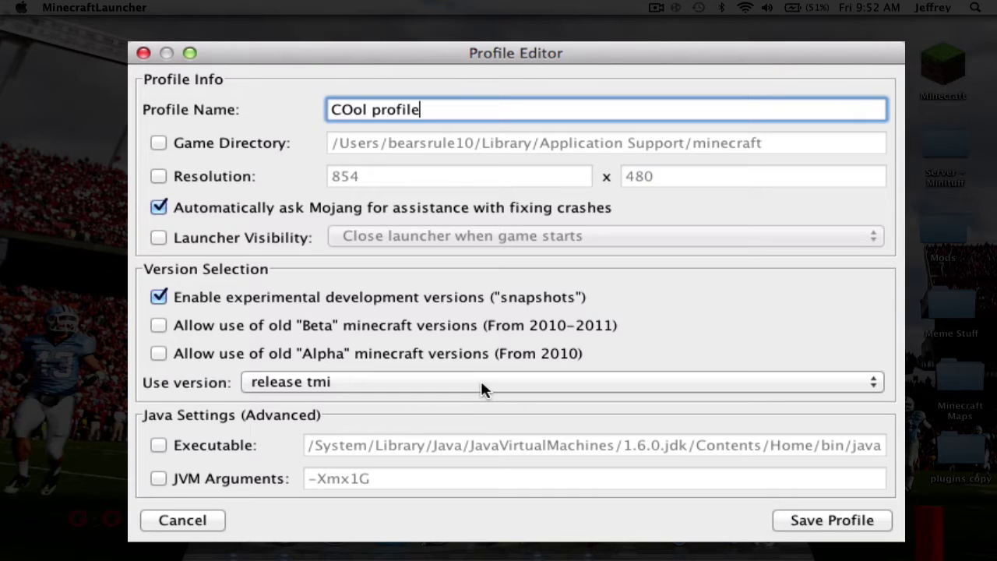
click(282, 382)
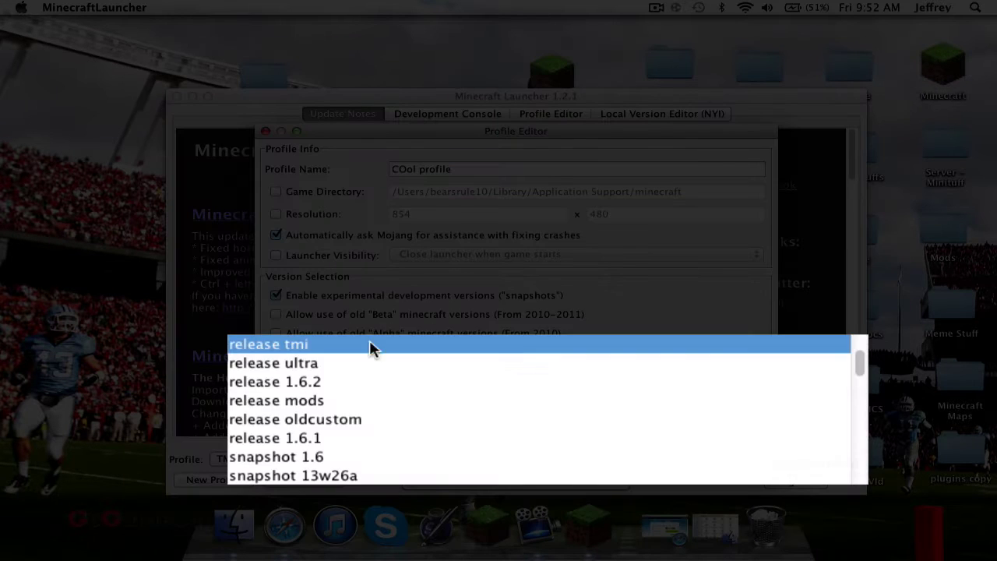
click(313, 343)
click(346, 110)
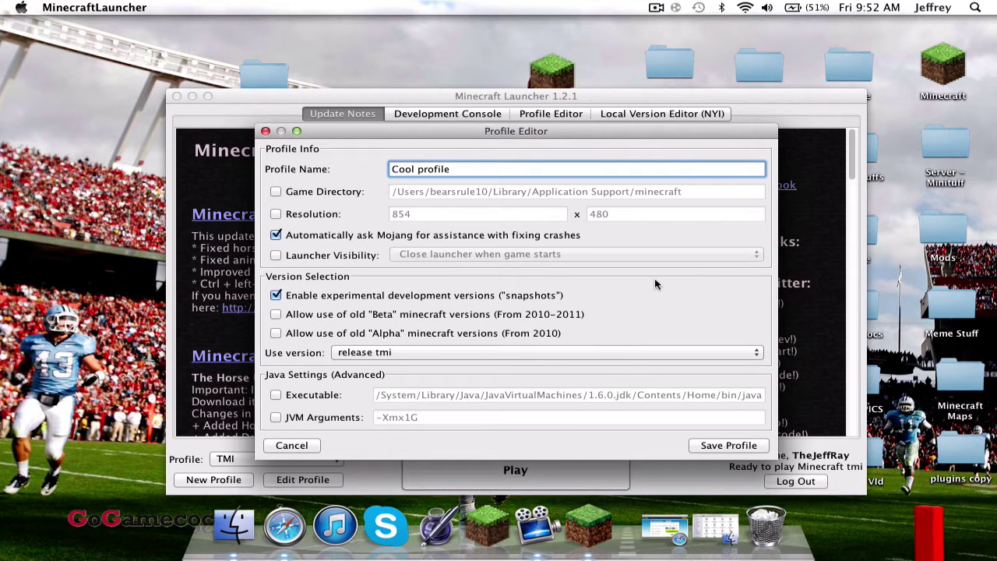
click(711, 446)
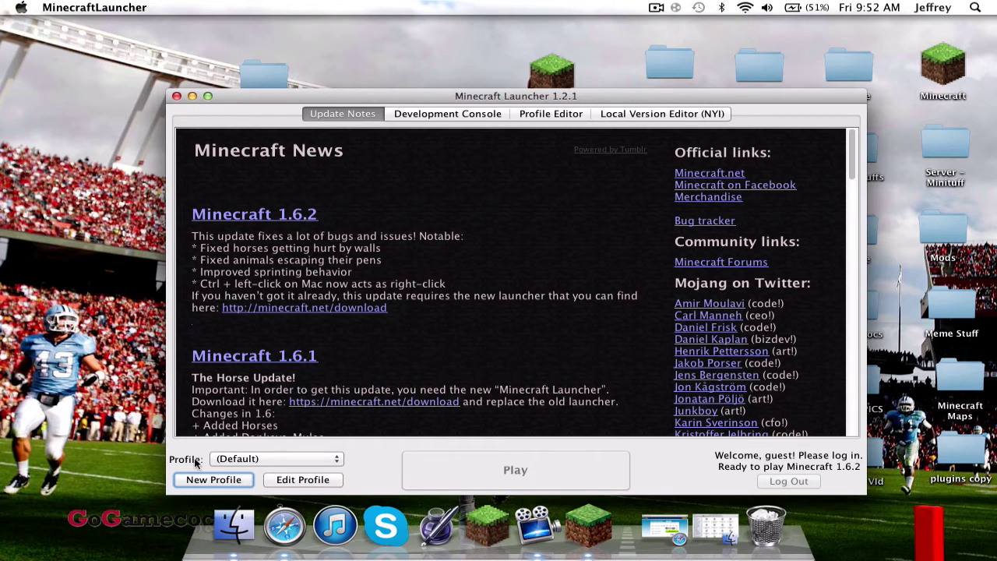
Switch to the Cool profile and start the game with Play
click(253, 460)
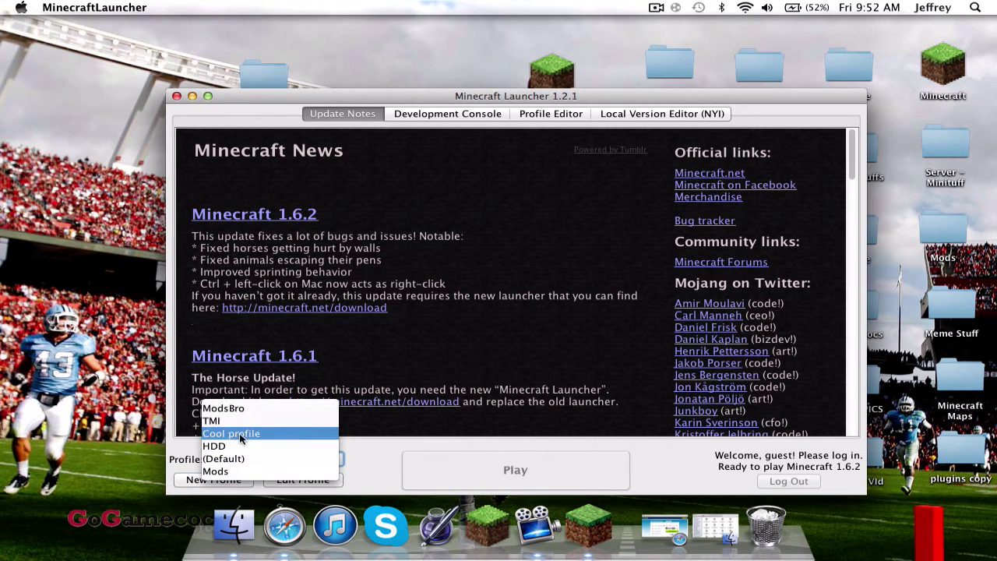
click(255, 434)
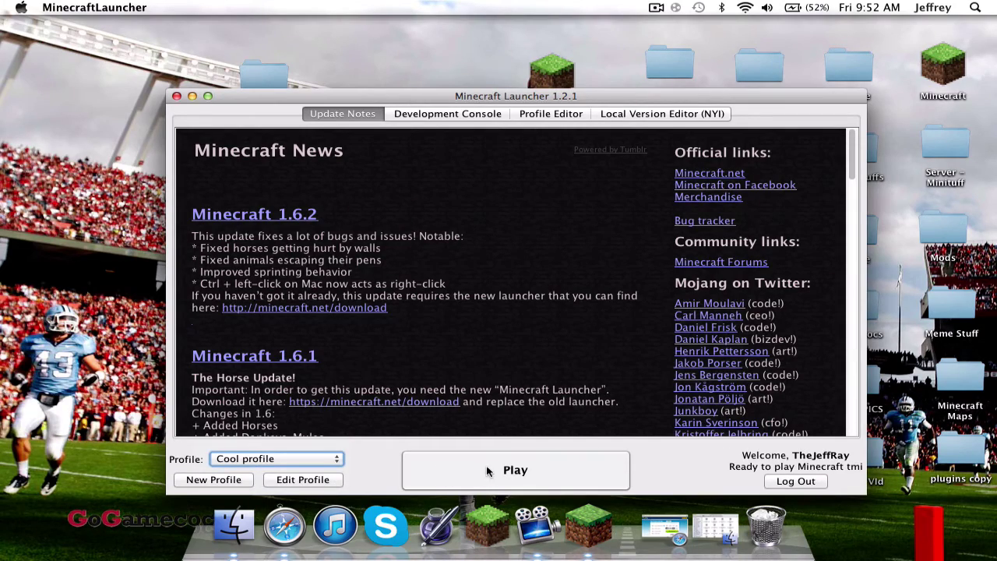
click(487, 470)
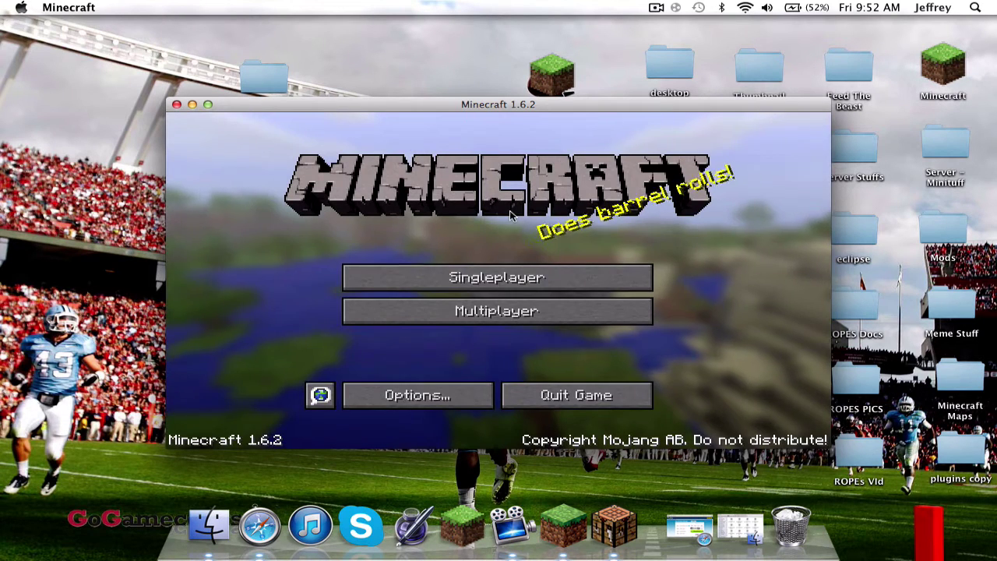
Load the coolio singleplayer world and open the inventory
click(493, 278)
double_click(492, 189)
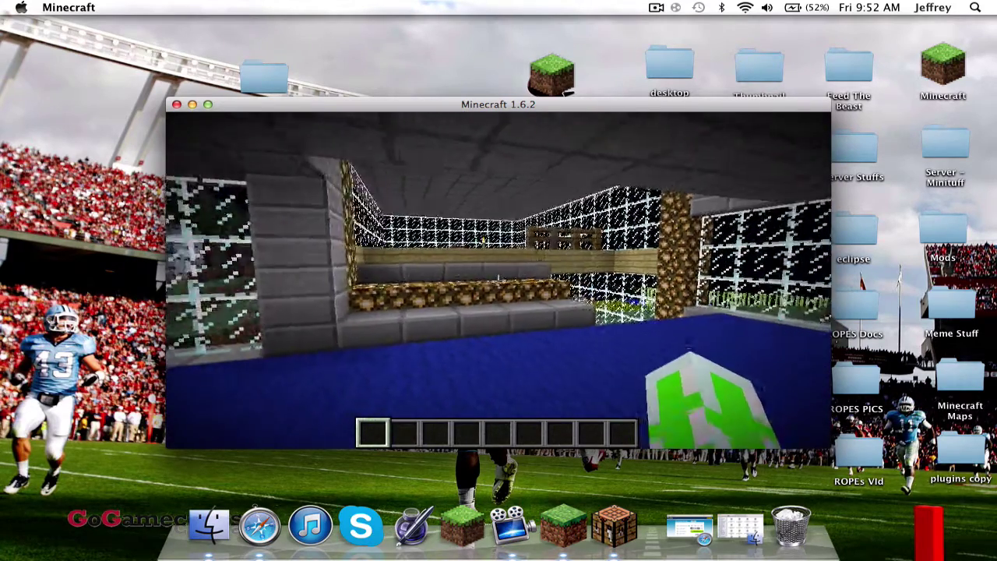
key(e)
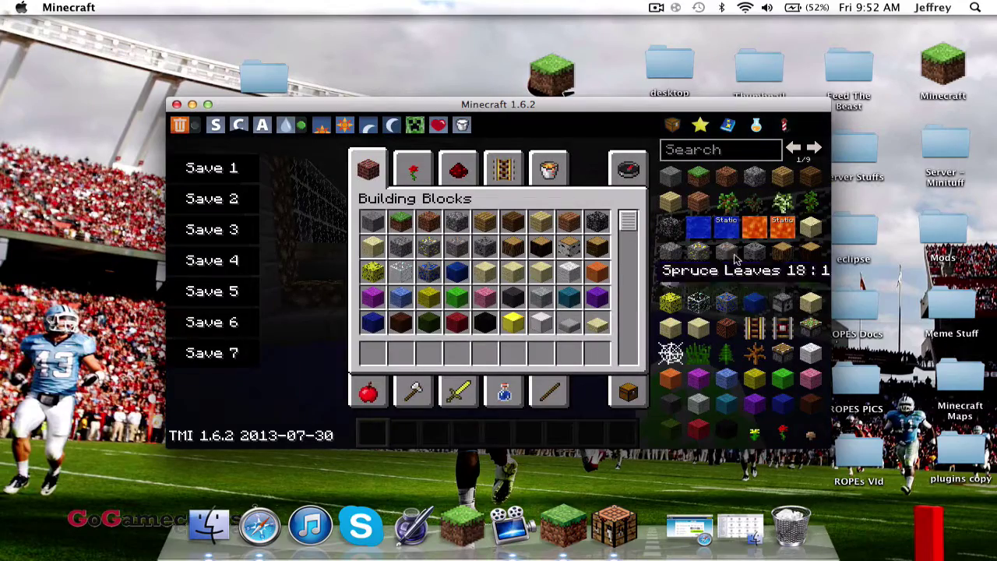
Maximize the game window, show TMI's favorites and enchantment panels, then close the inventory
click(208, 104)
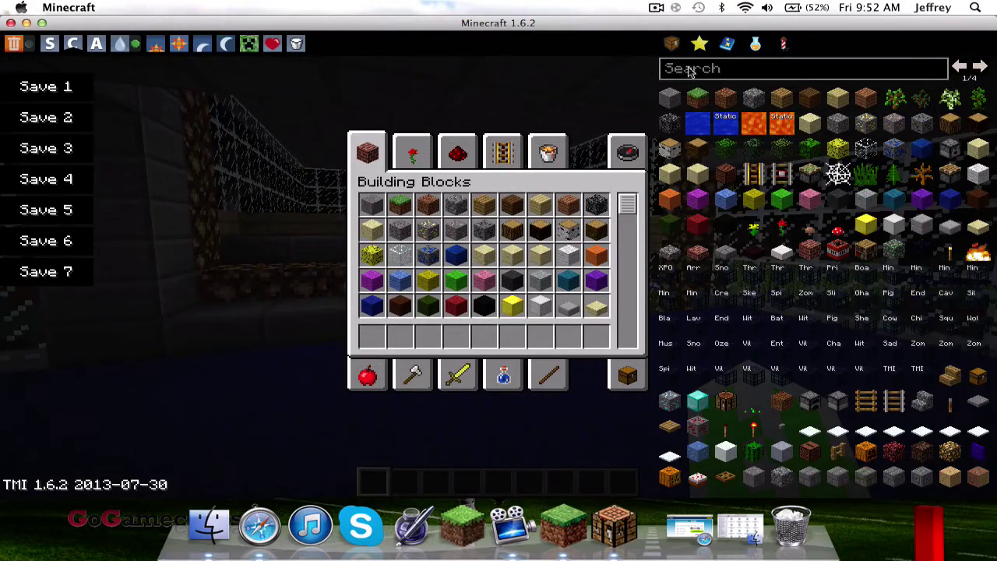
click(699, 44)
click(730, 45)
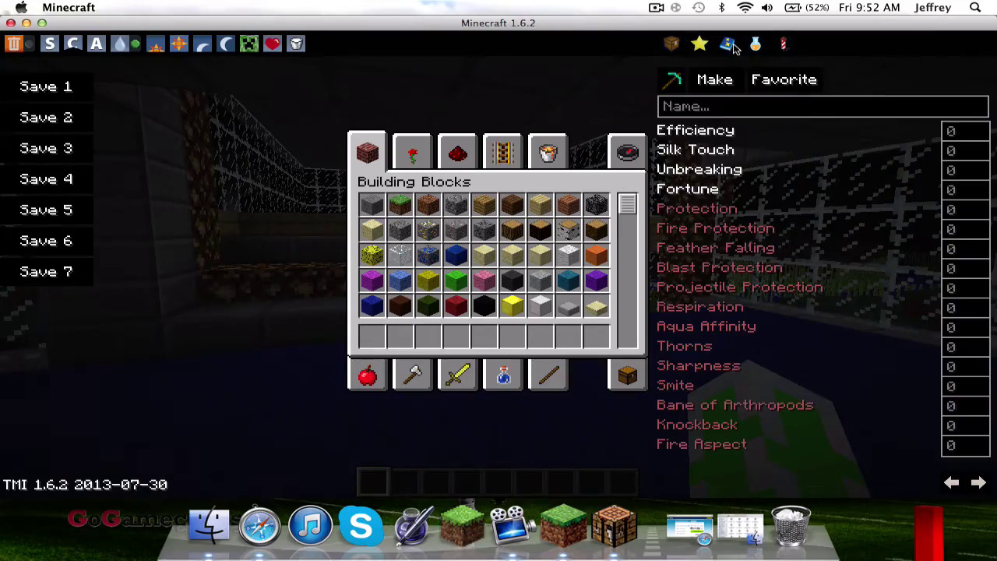
key(e)
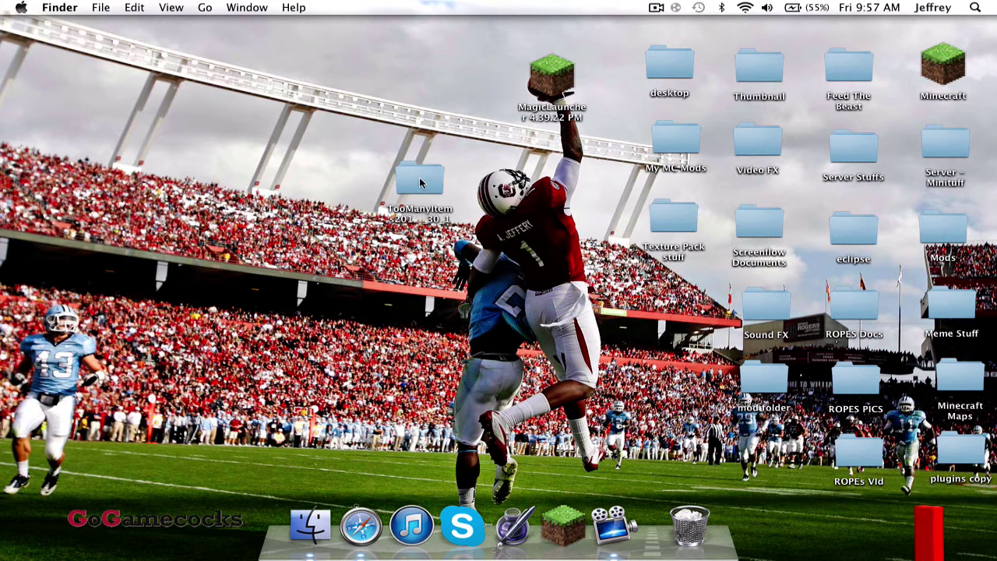
Reposition the TooManyItems folder on the desktop and open it
drag(427, 182, 426, 52)
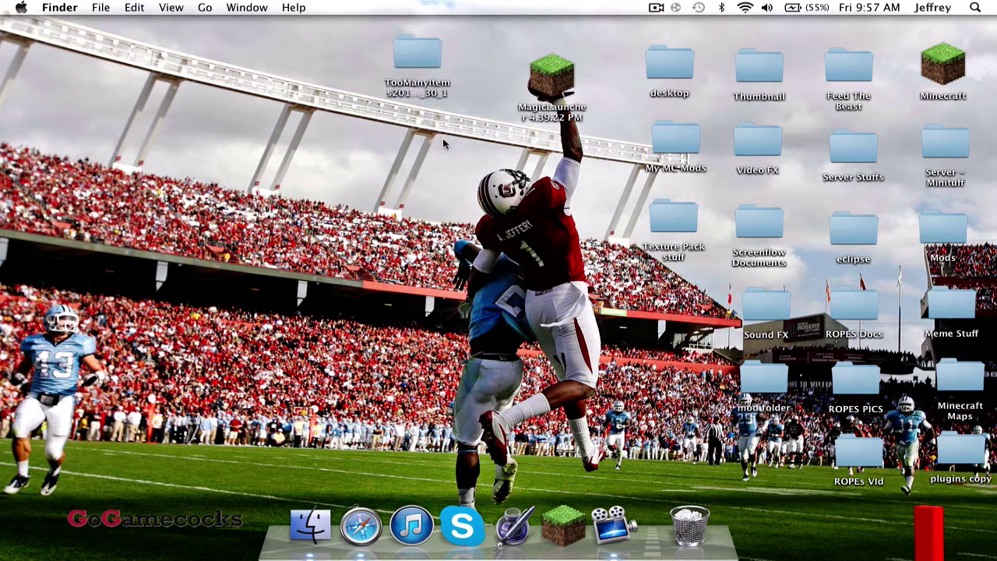
drag(412, 68, 436, 133)
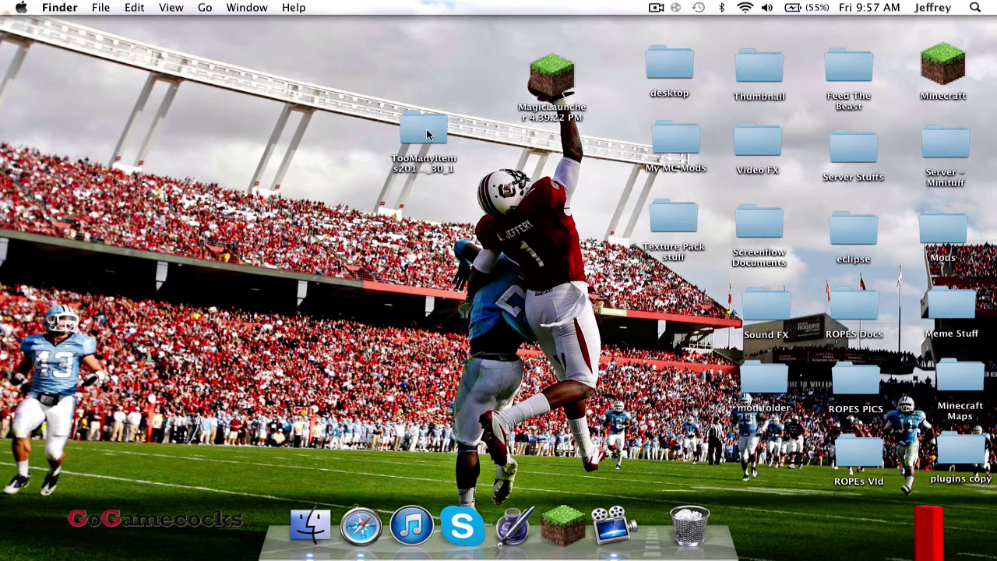
double_click(424, 137)
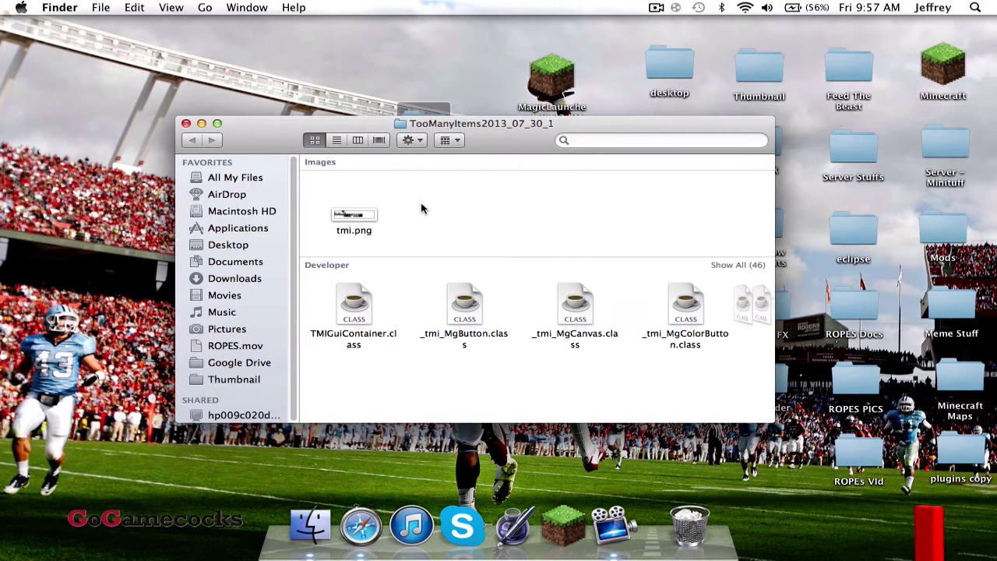
Select all 47 files and compress them into Archive.zip
key(super+a)
click(432, 212)
key(super+a)
right_click(468, 310)
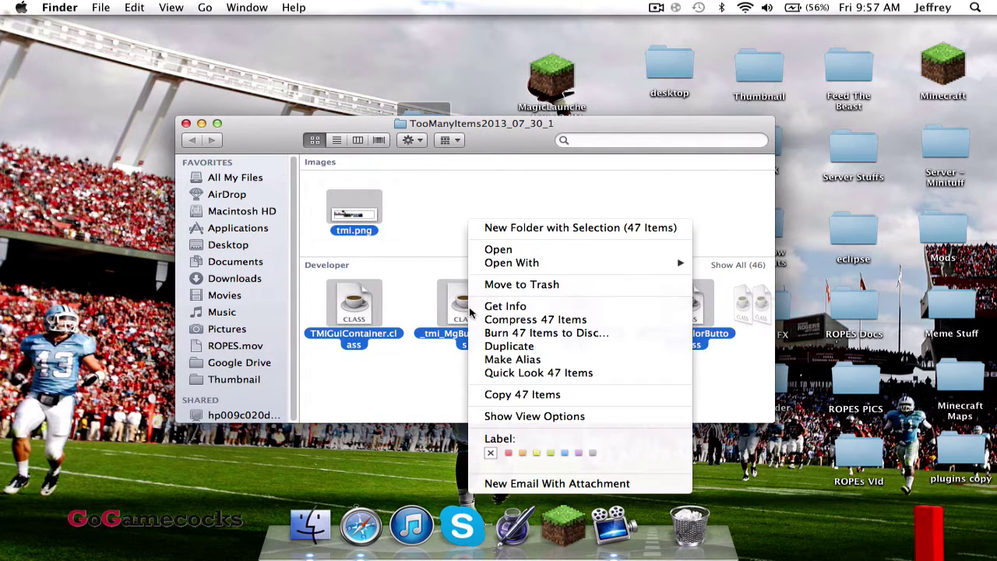
click(536, 319)
click(513, 366)
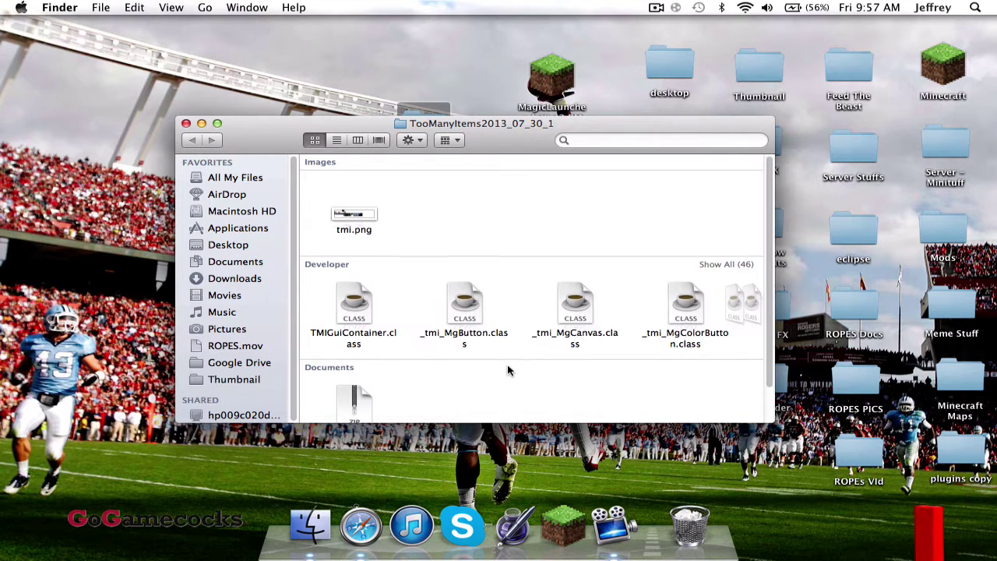
scroll(475, 360, down, 2)
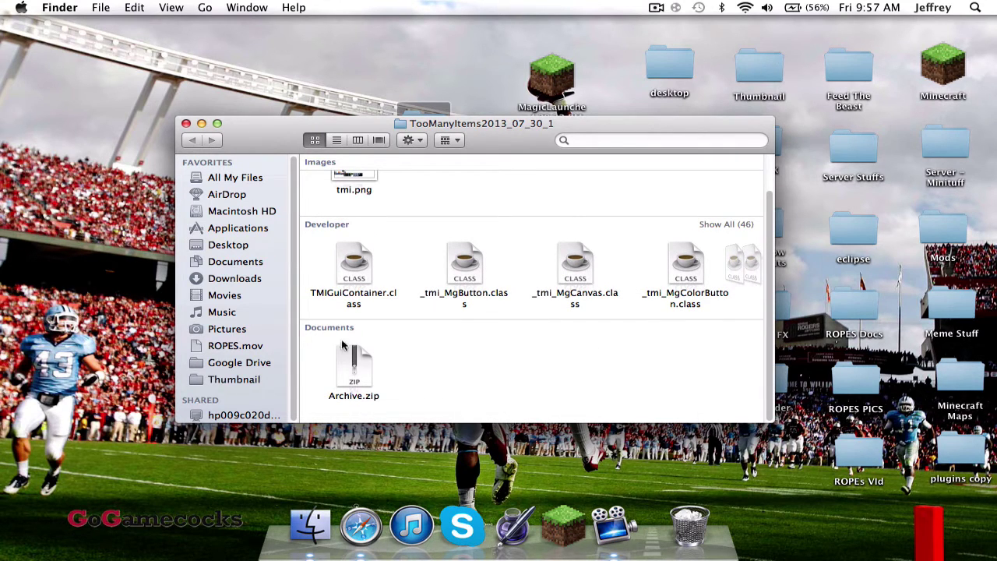
Move Archive.zip onto the desktop, close the folder window, and rearrange the desktop icons
drag(88, 336, 89, 337)
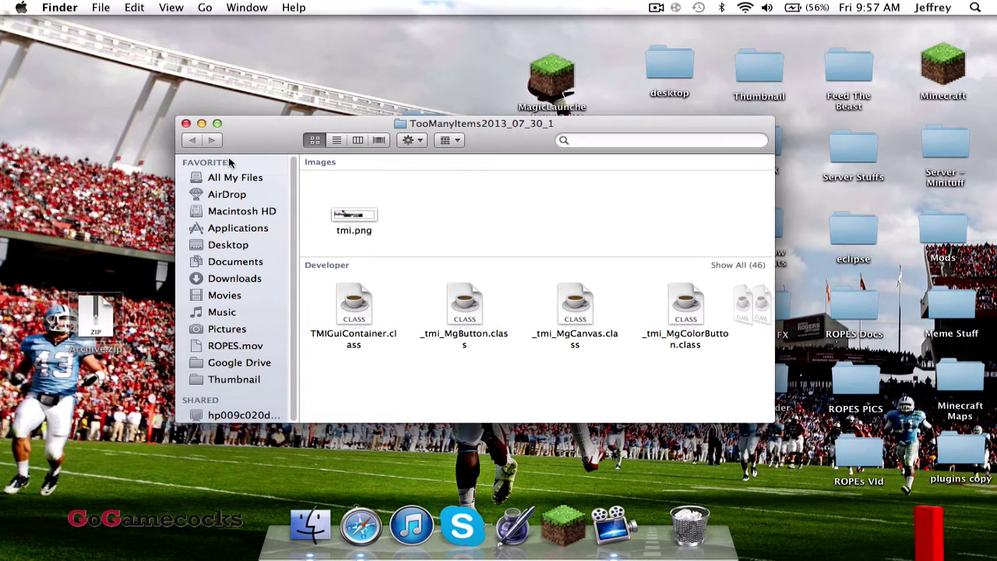
click(186, 123)
click(458, 166)
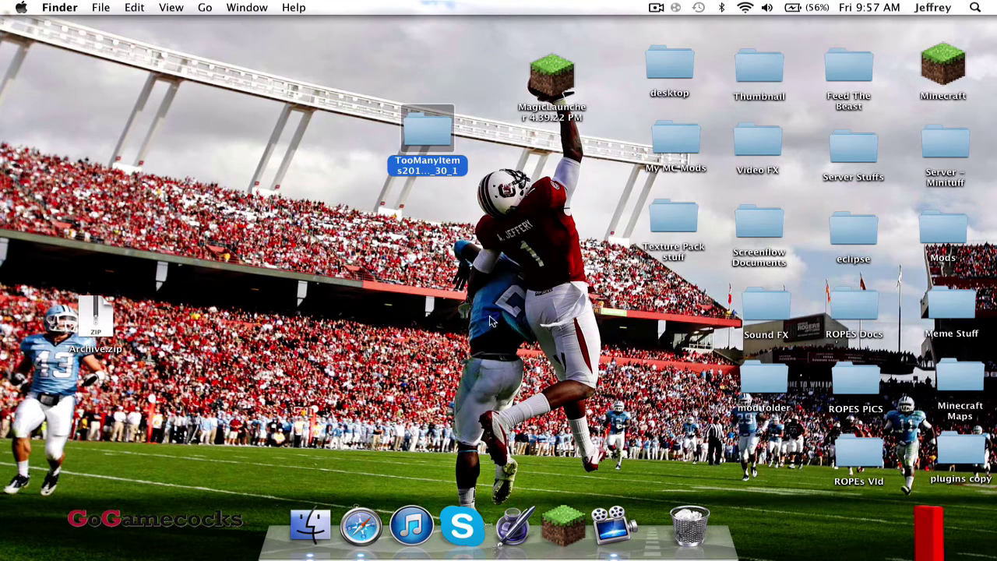
drag(458, 165, 442, 255)
drag(94, 319, 374, 145)
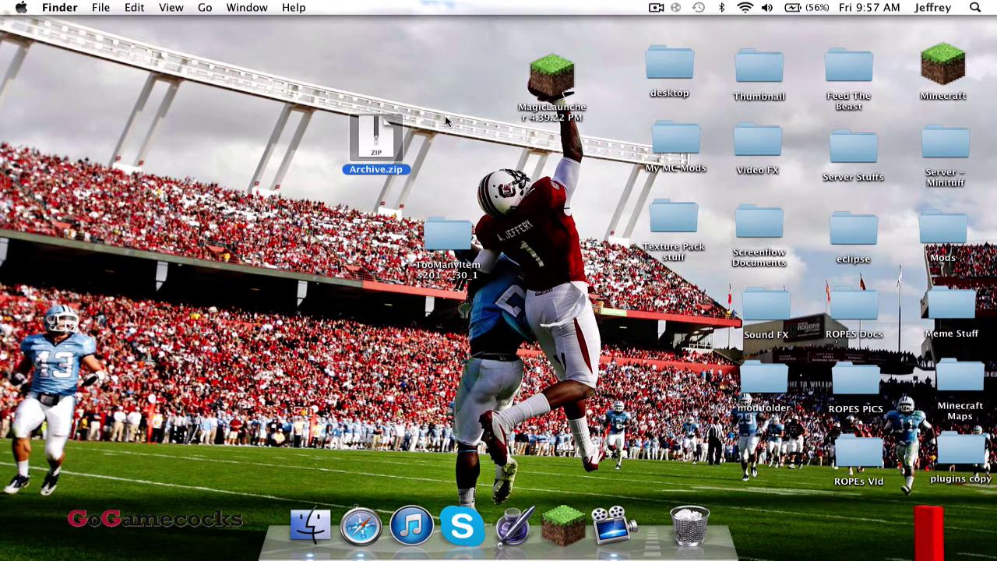
Rename Archive.zip to toomanyitems 1.6.2.zip
key(Return)
text(toomanyit)
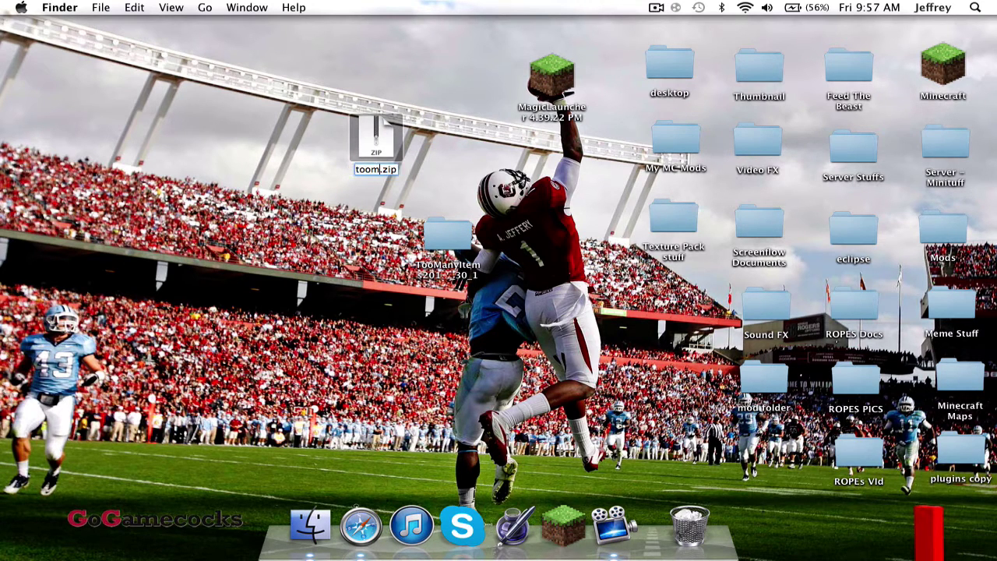
text(ems)
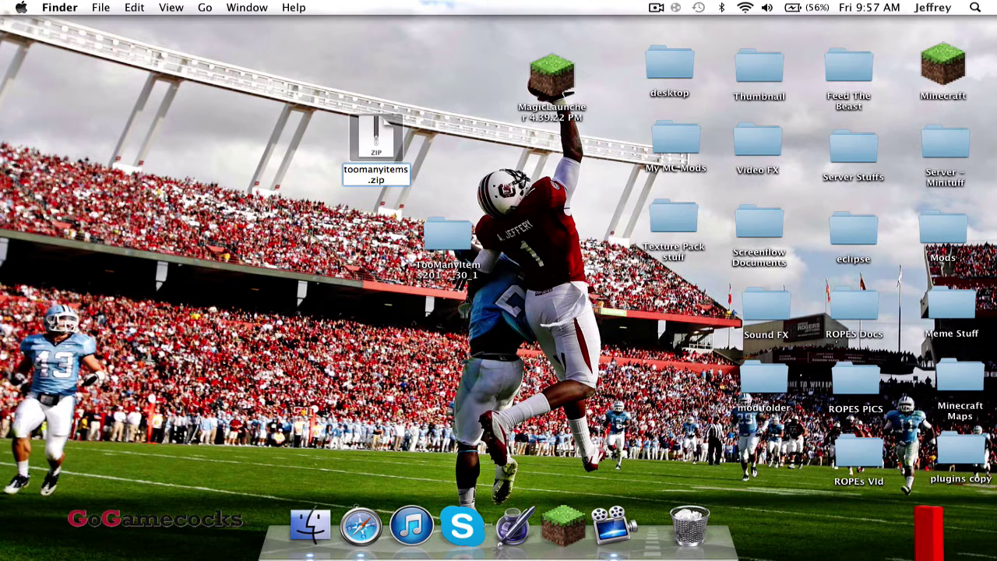
text(1.6)
key(Escape)
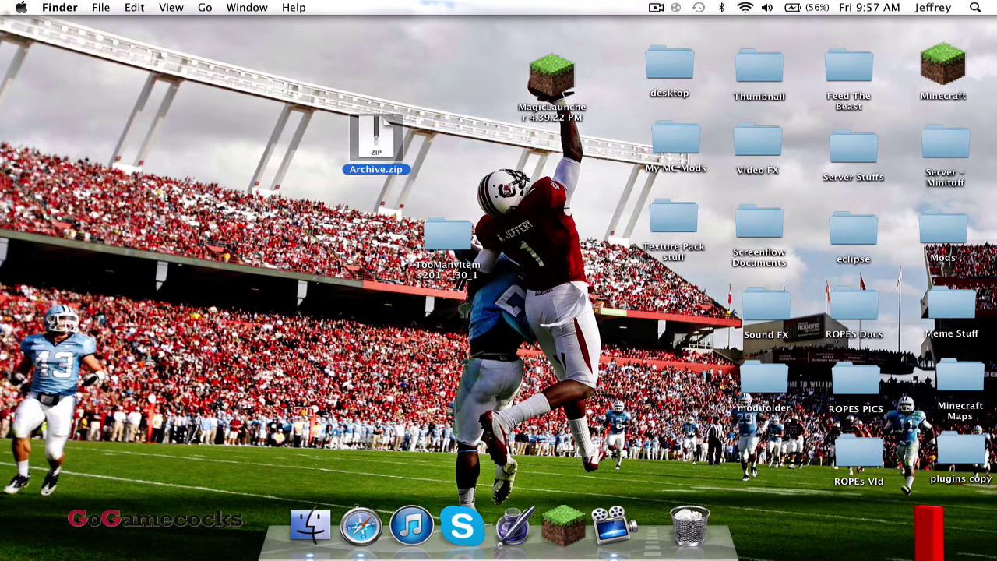
click(446, 164)
drag(411, 139, 415, 153)
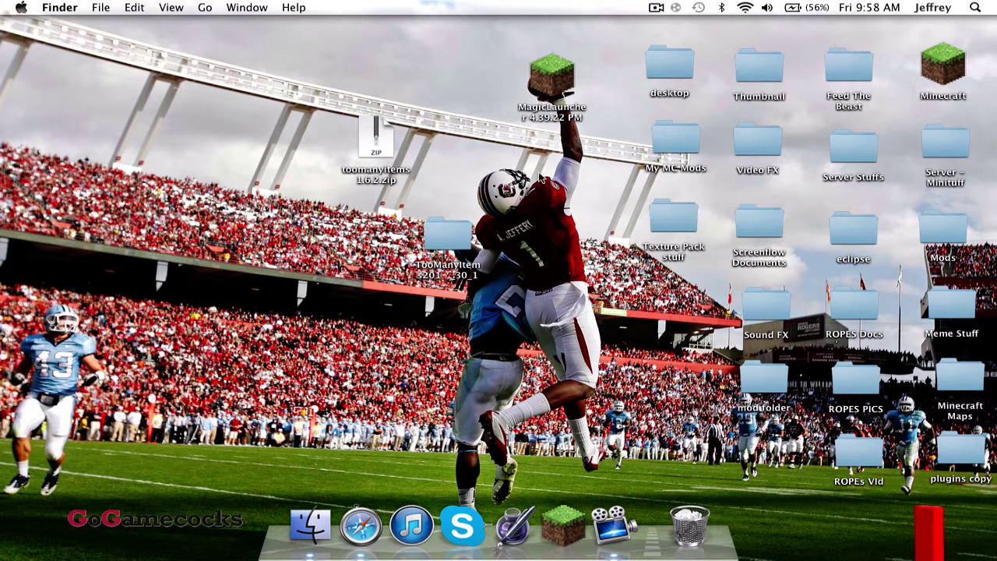
Create a test folder named fdafdasfda on the desktop
click(660, 150)
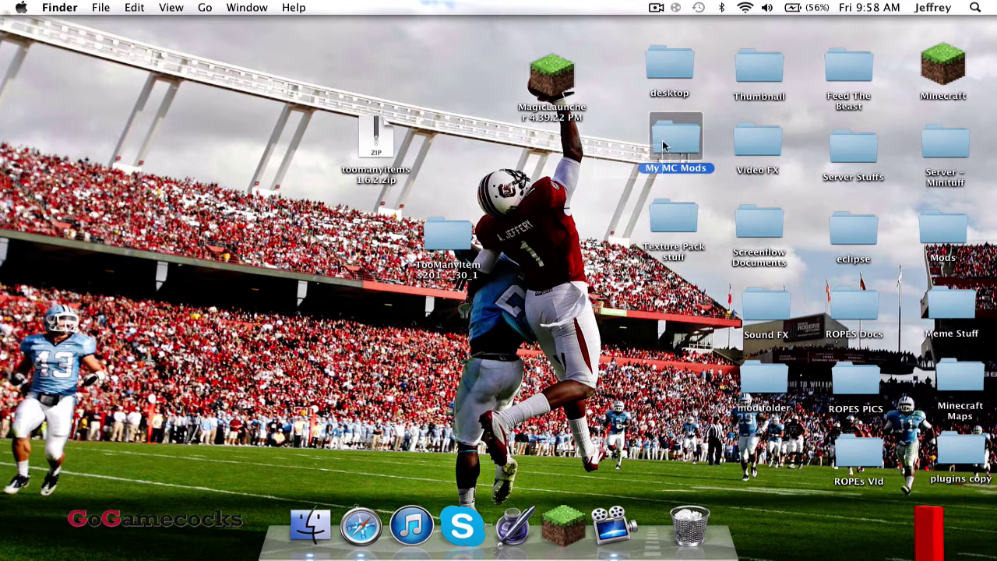
click(605, 200)
right_click(552, 184)
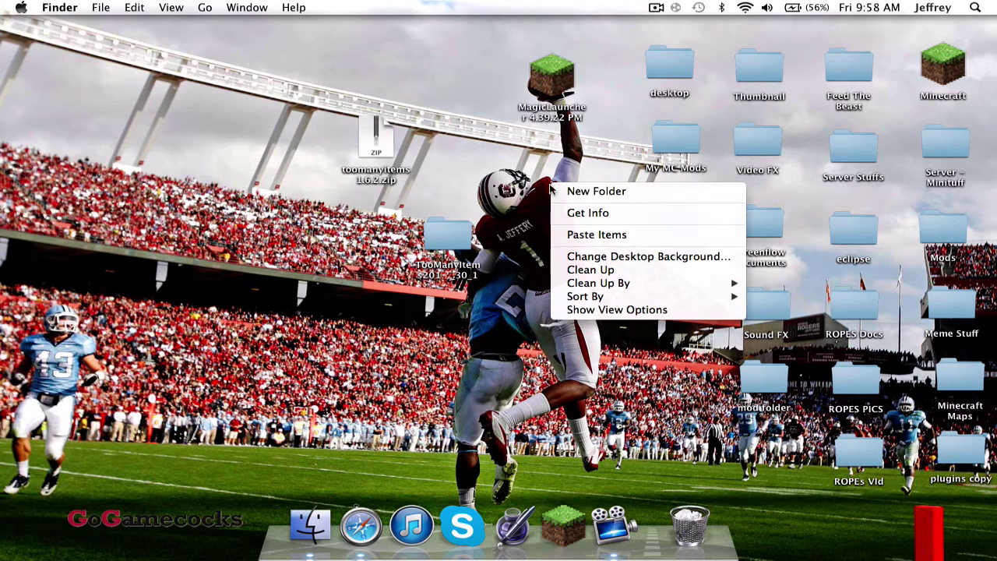
click(600, 191)
text(fdafdasfda)
key(Return)
Trash the fdafdasfda folder and drop the zip into My MC Mods
drag(375, 139, 431, 138)
drag(549, 186, 601, 334)
drag(534, 188, 693, 536)
drag(431, 141, 681, 138)
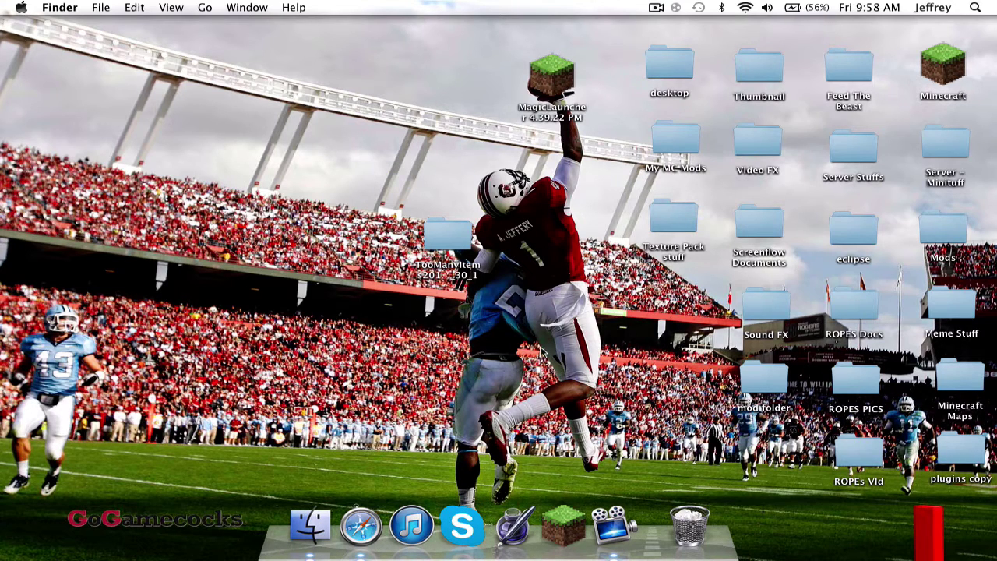
Start Magic Launcher and select the Too Many Items configuration in Setup, cancelling the new-configuration dialog
click(569, 529)
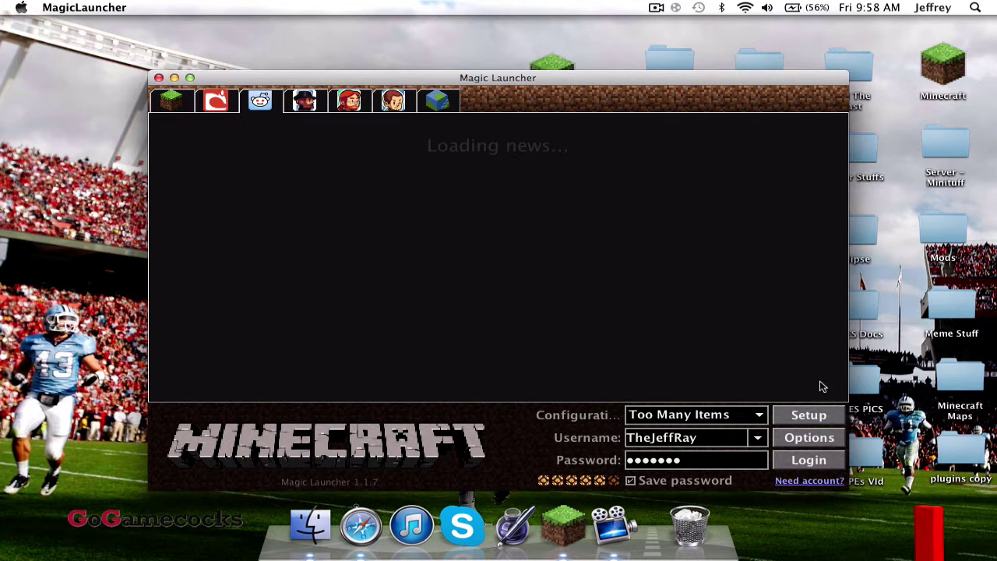
click(795, 420)
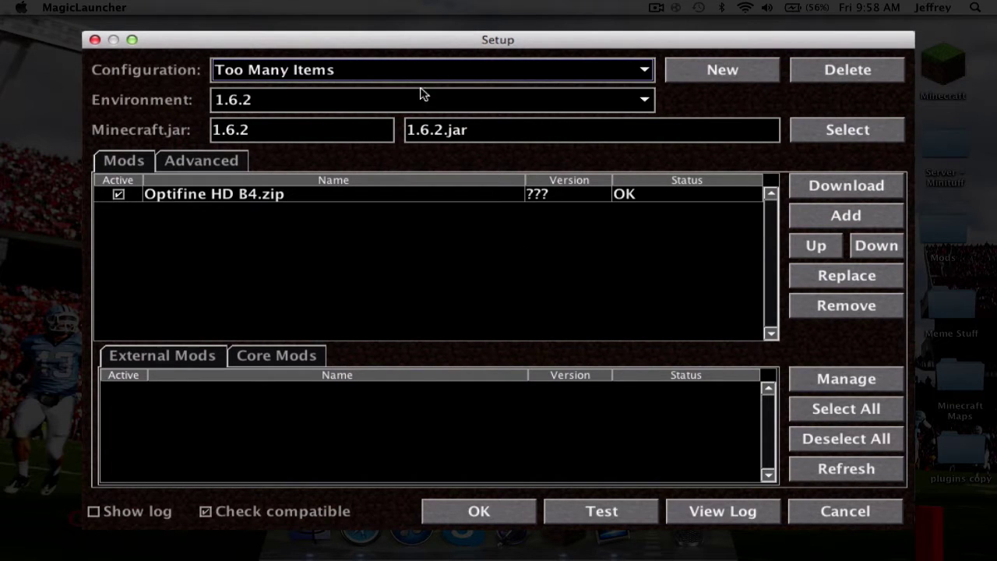
click(343, 73)
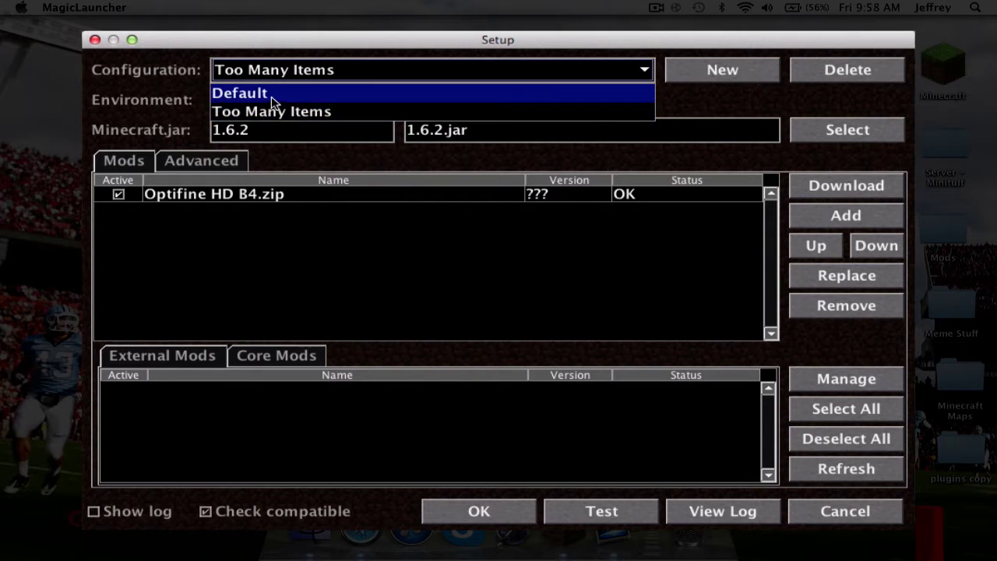
click(288, 113)
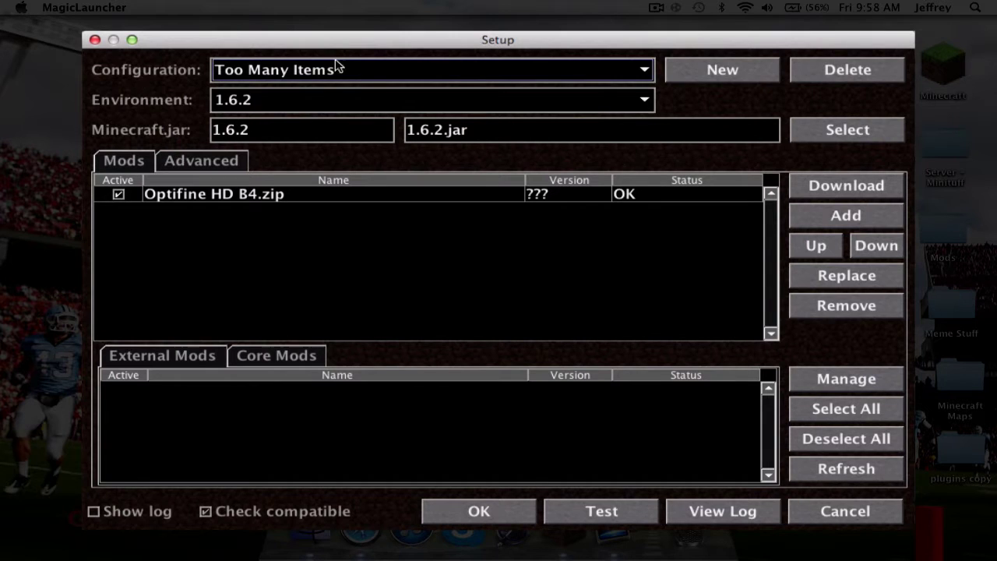
click(709, 78)
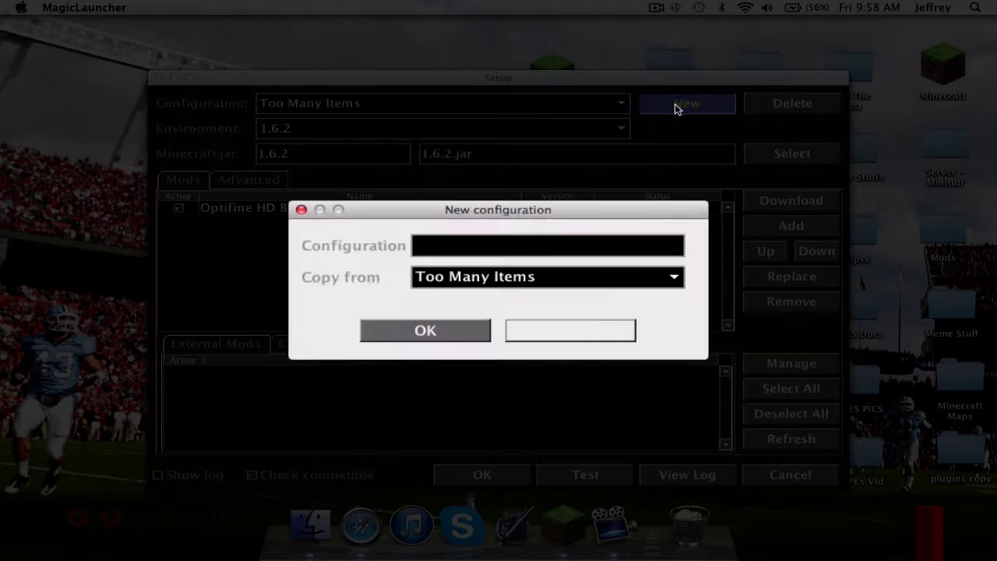
click(554, 337)
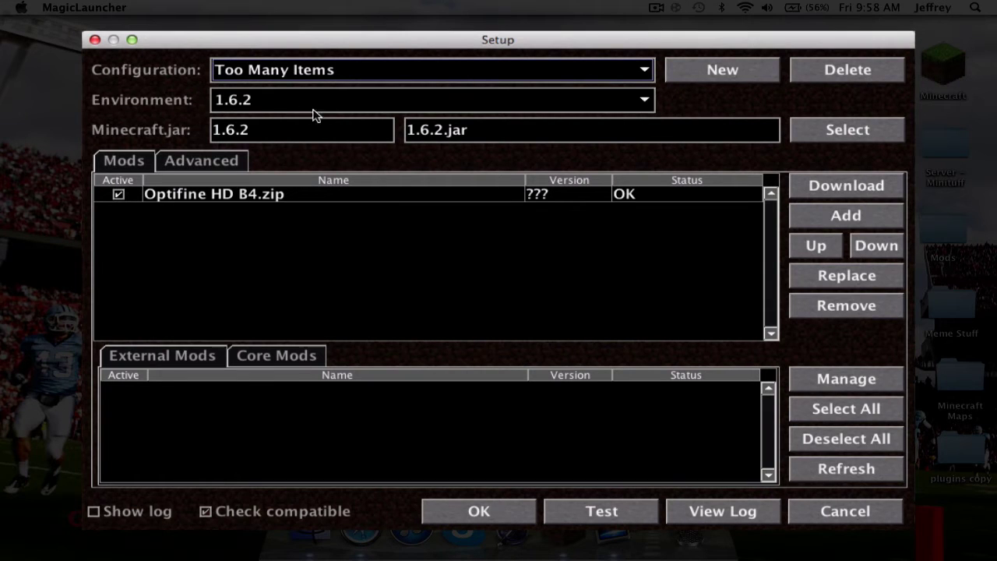
Keep the environment at 1.6.2 and select the Optifine HD B4.zip mod entry
click(640, 101)
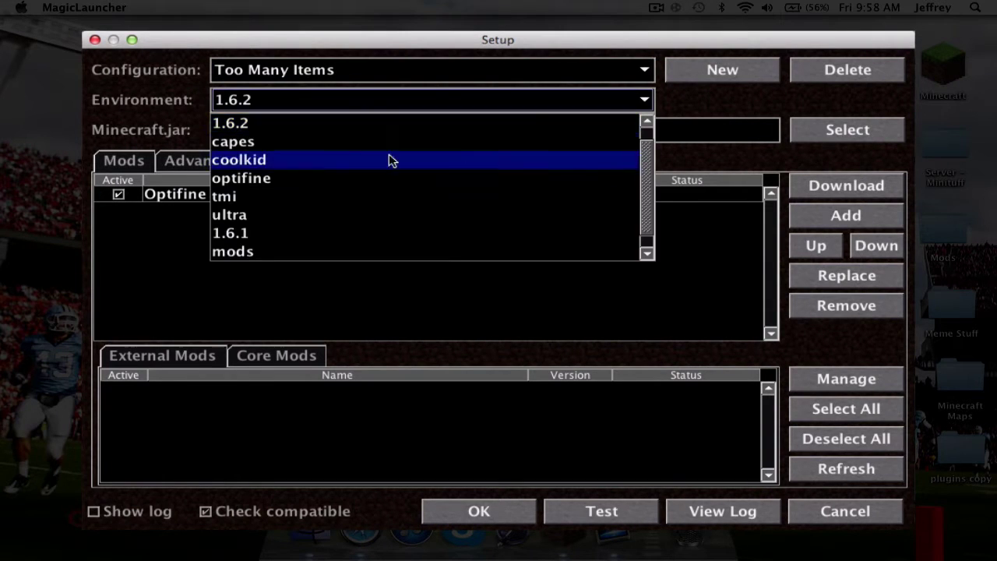
click(240, 124)
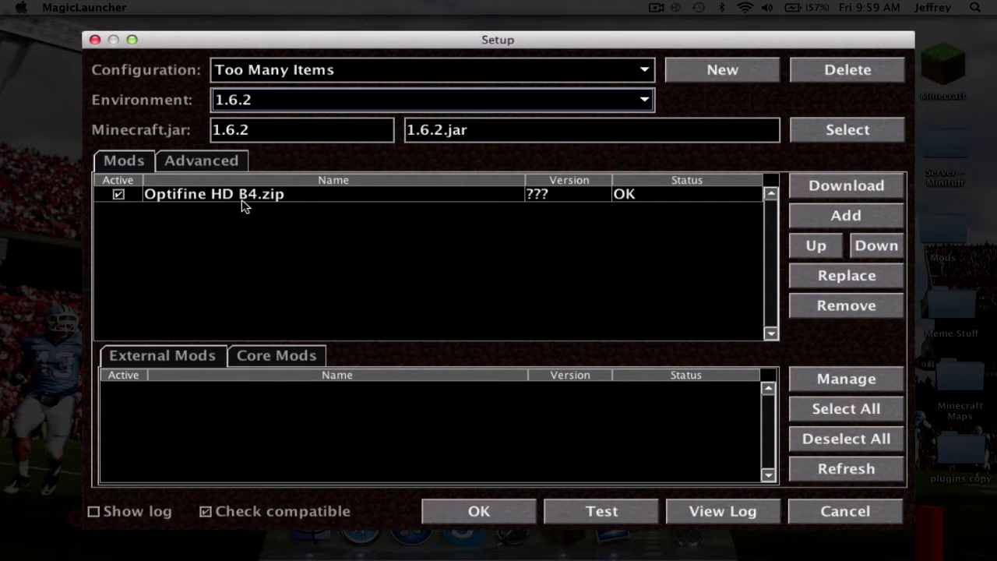
click(358, 199)
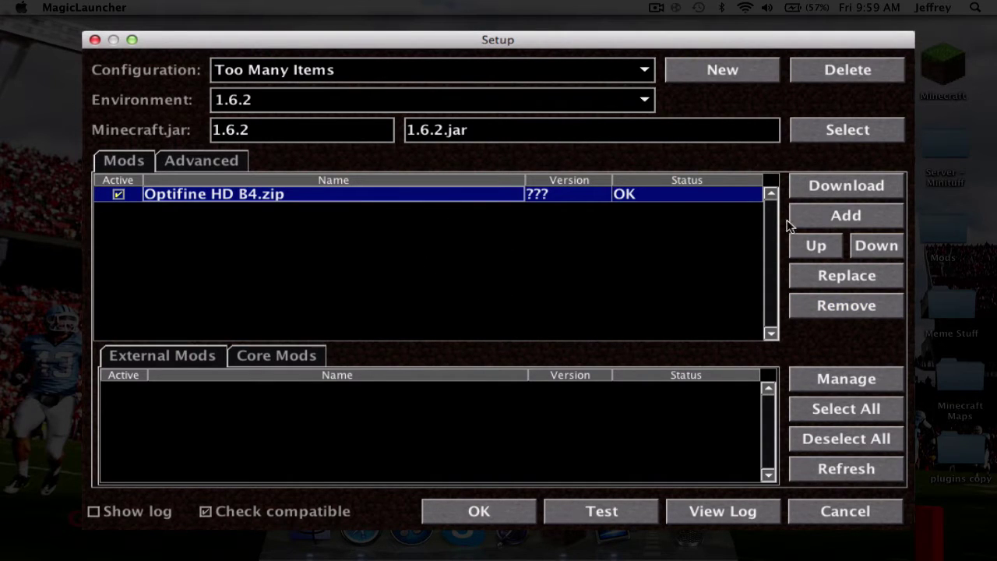
Add toomanyitems1.6.2.zip from Desktop > My MC Mods to the mods list and confirm Setup with OK
click(836, 216)
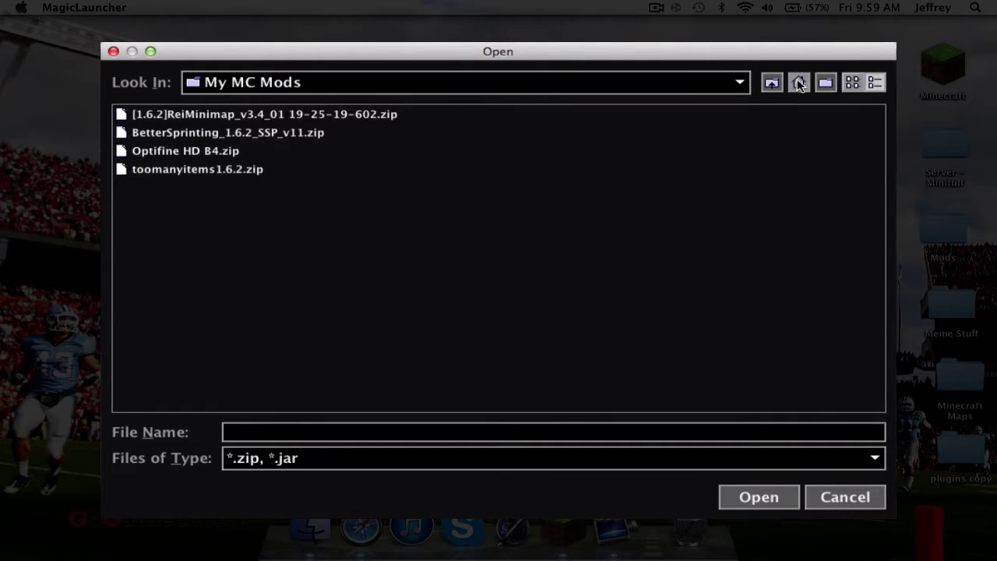
click(799, 83)
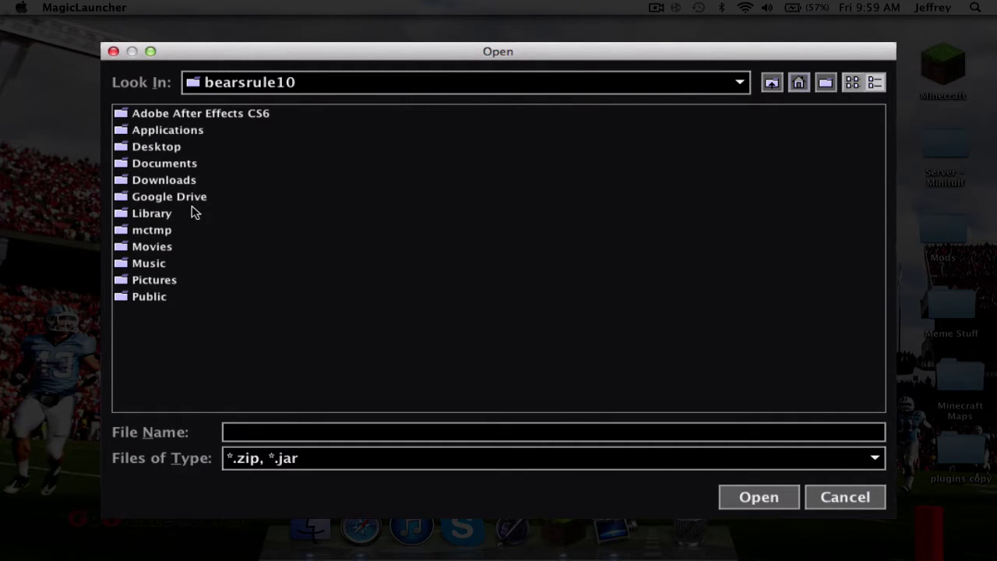
double_click(162, 153)
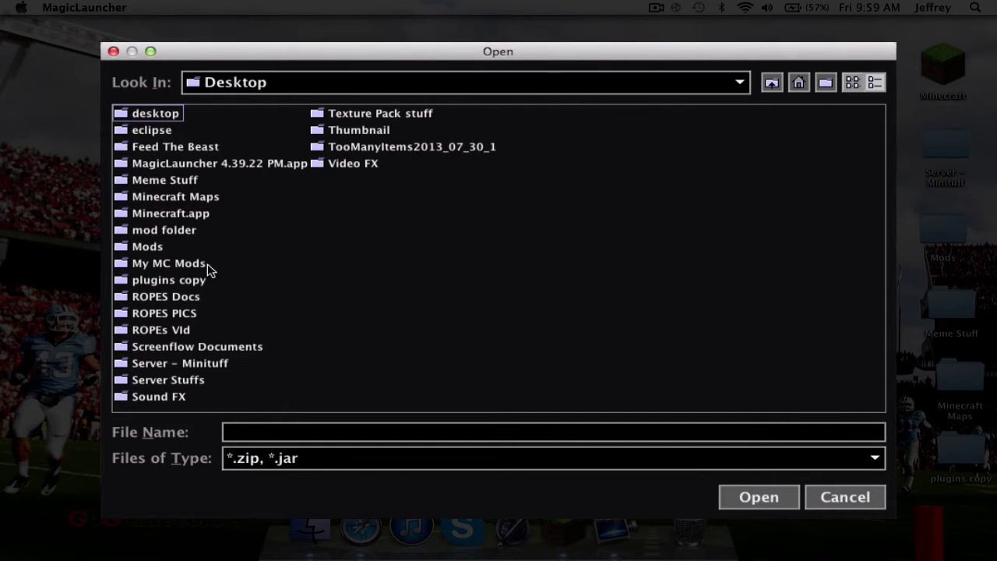
click(162, 263)
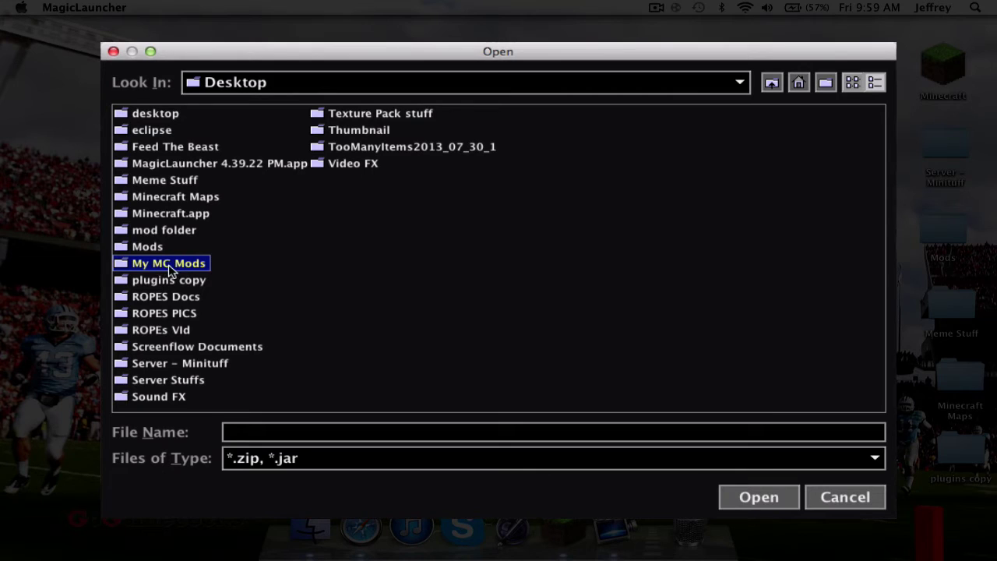
double_click(174, 264)
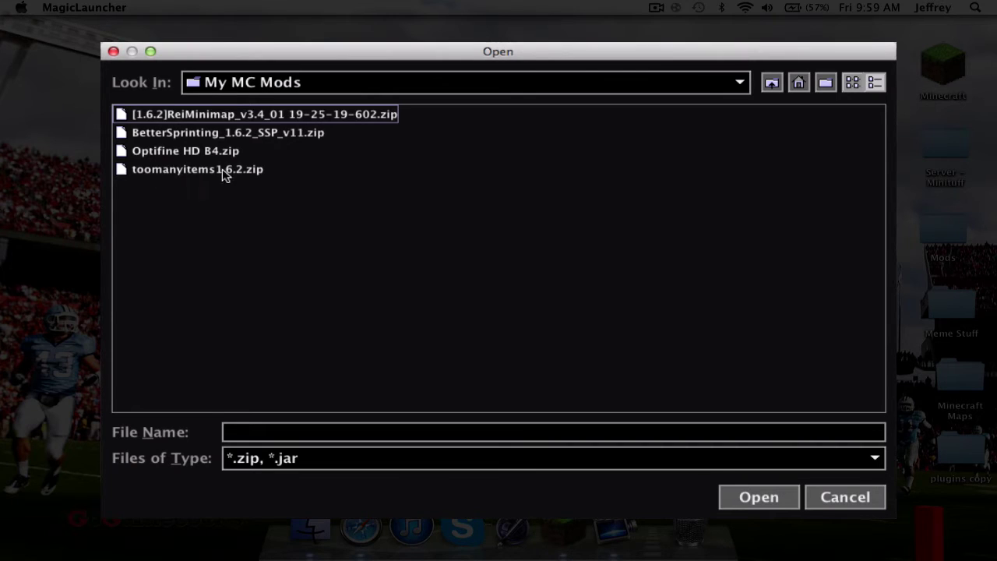
click(166, 174)
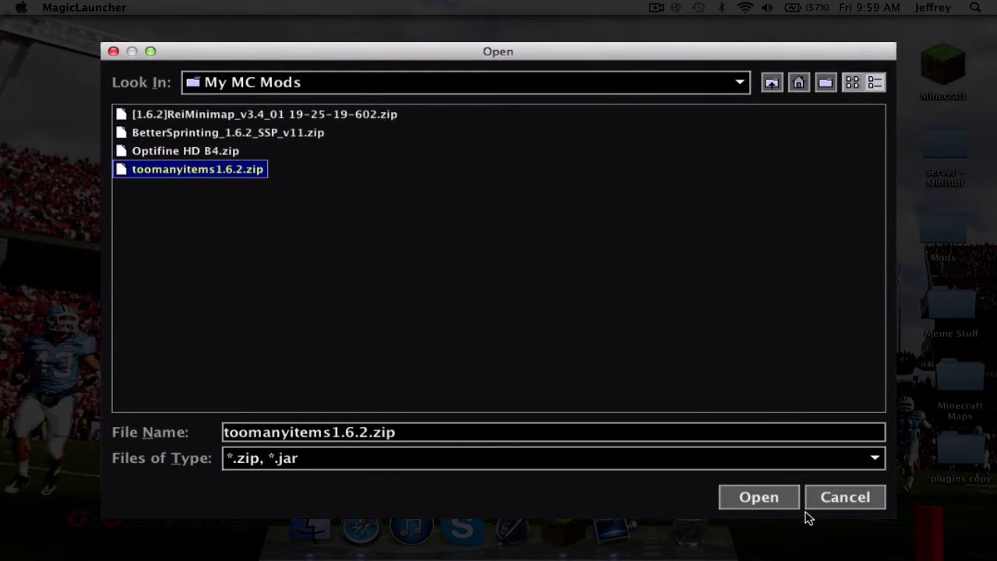
click(759, 497)
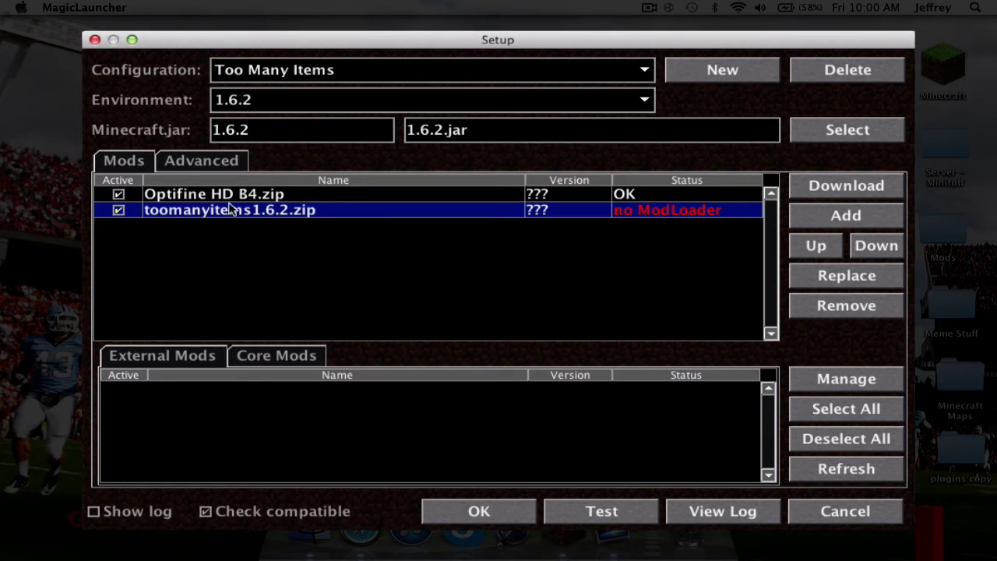
click(813, 248)
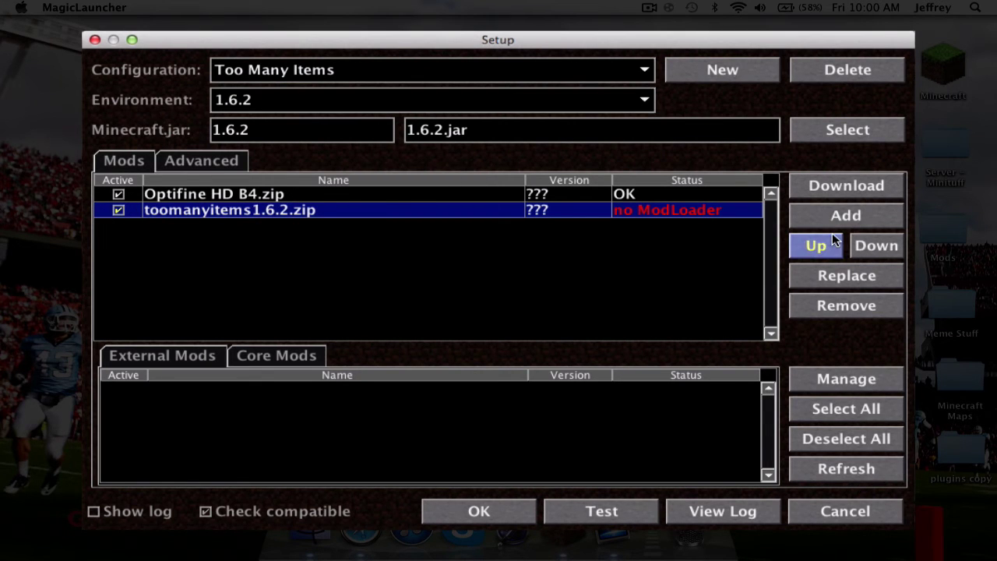
click(479, 511)
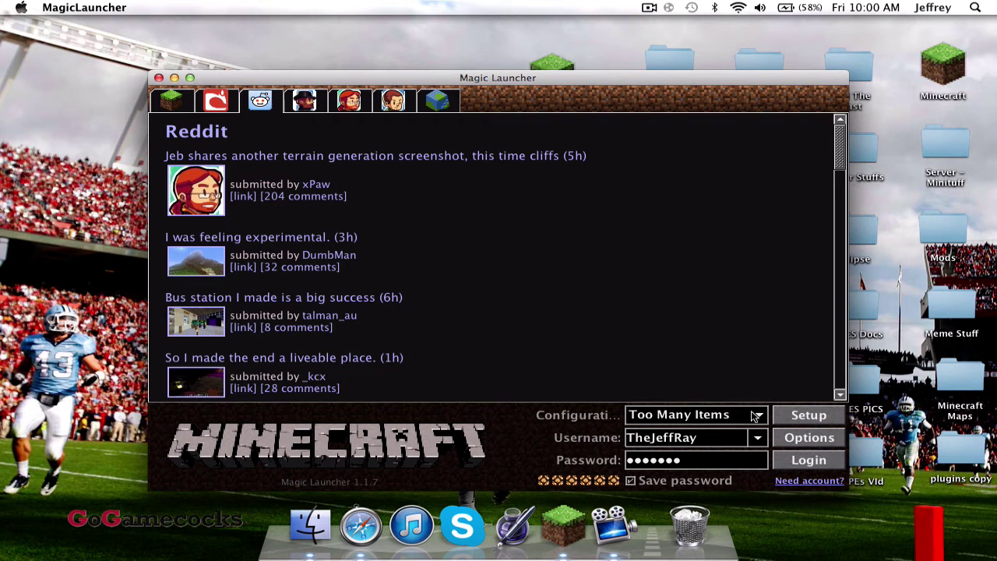
Log in with the Too Many Items configuration and load the saved singleplayer world
click(754, 416)
click(699, 449)
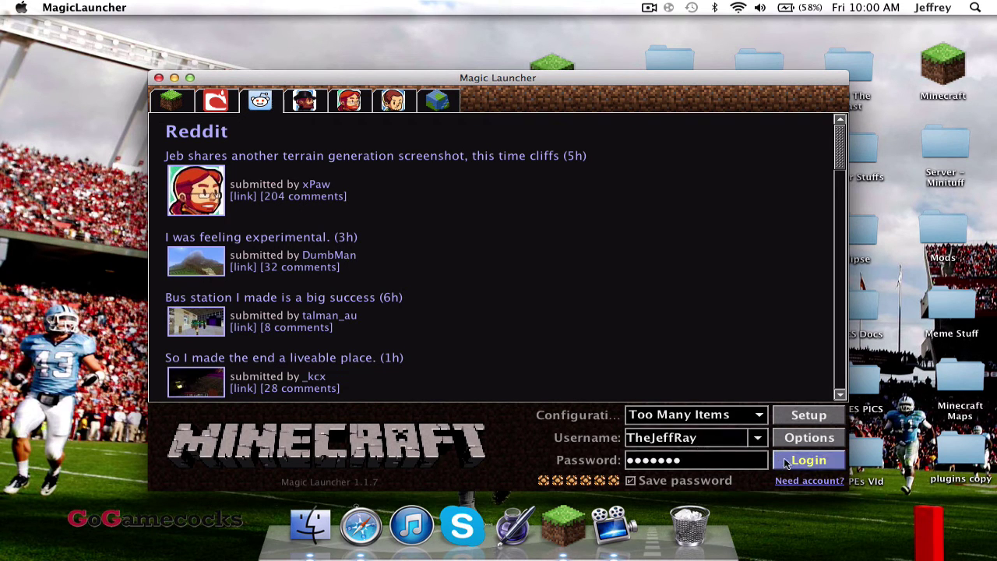
click(805, 462)
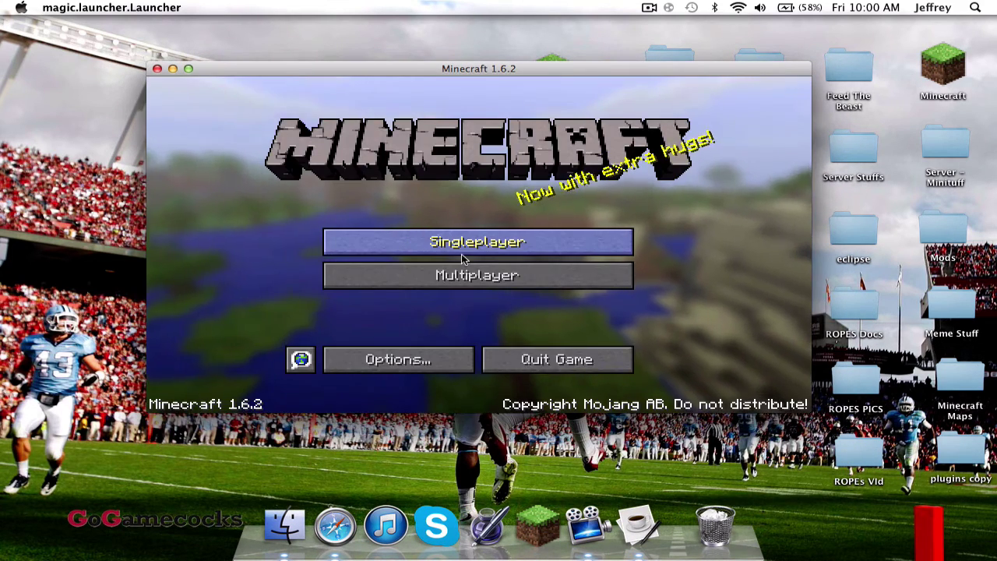
click(454, 233)
double_click(430, 166)
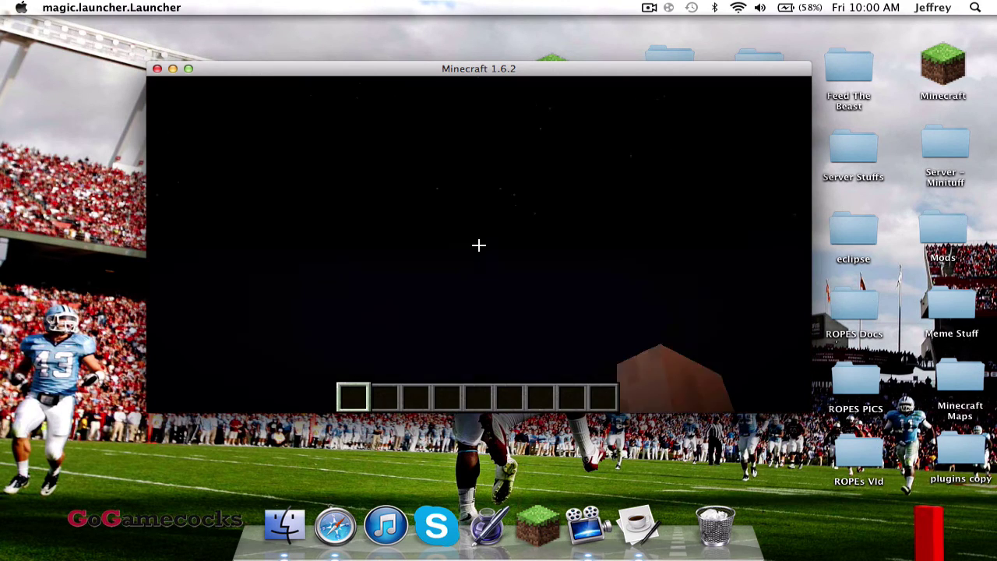
Open the inventory in a maximized window to check the TMI item overlay, then walk toward the bed
key(e)
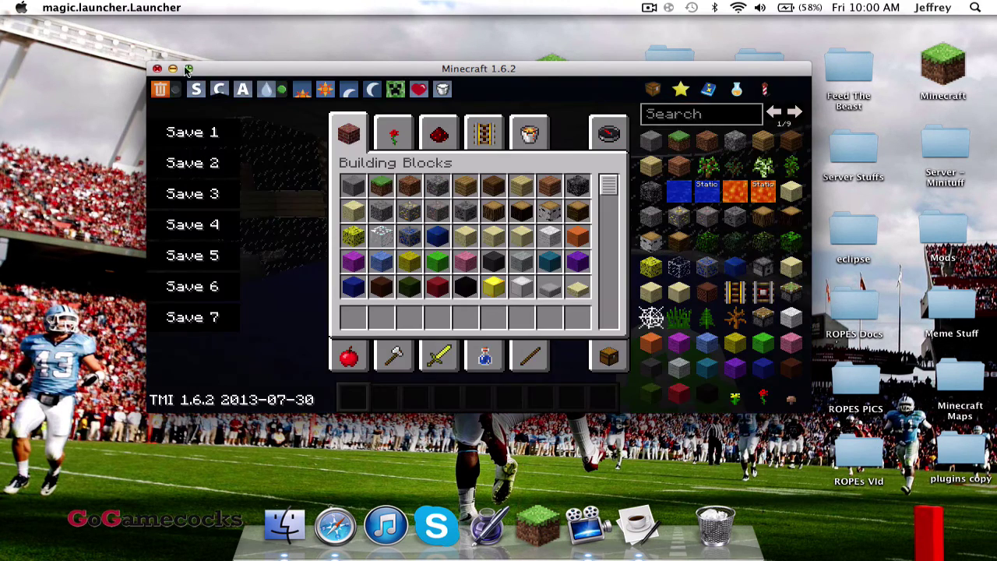
click(188, 69)
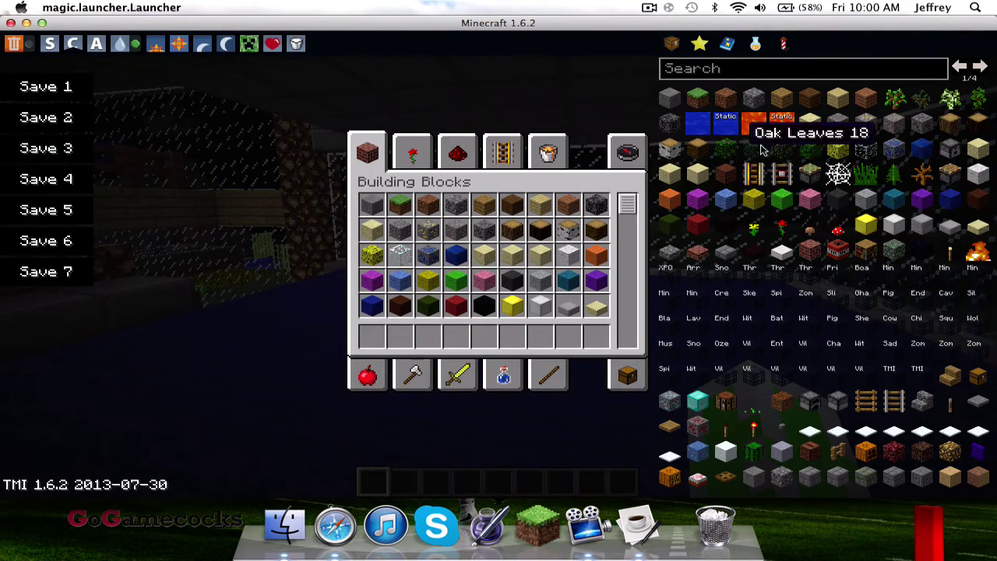
scroll(896, 280, down, 2)
scroll(796, 305, up, 5)
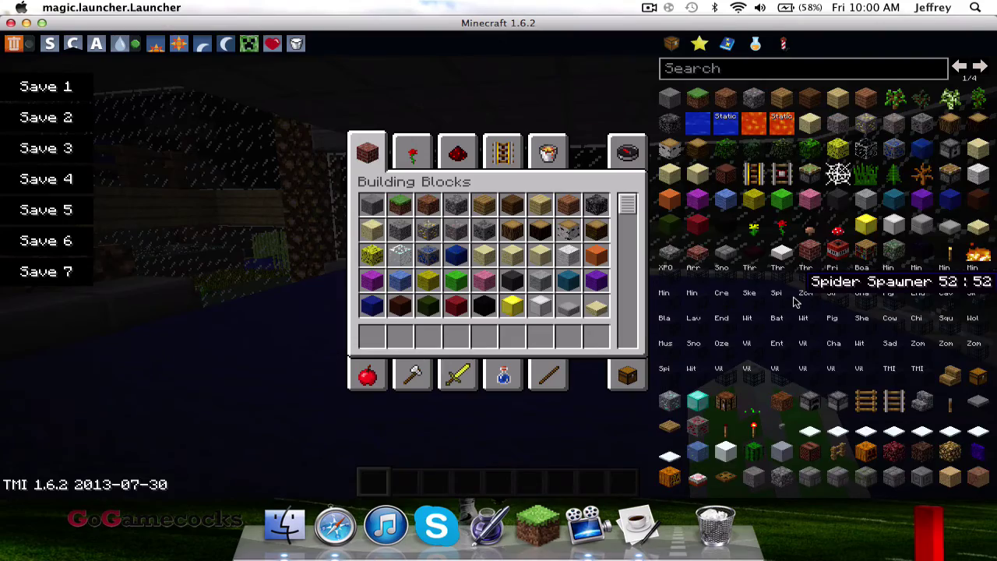
key(e)
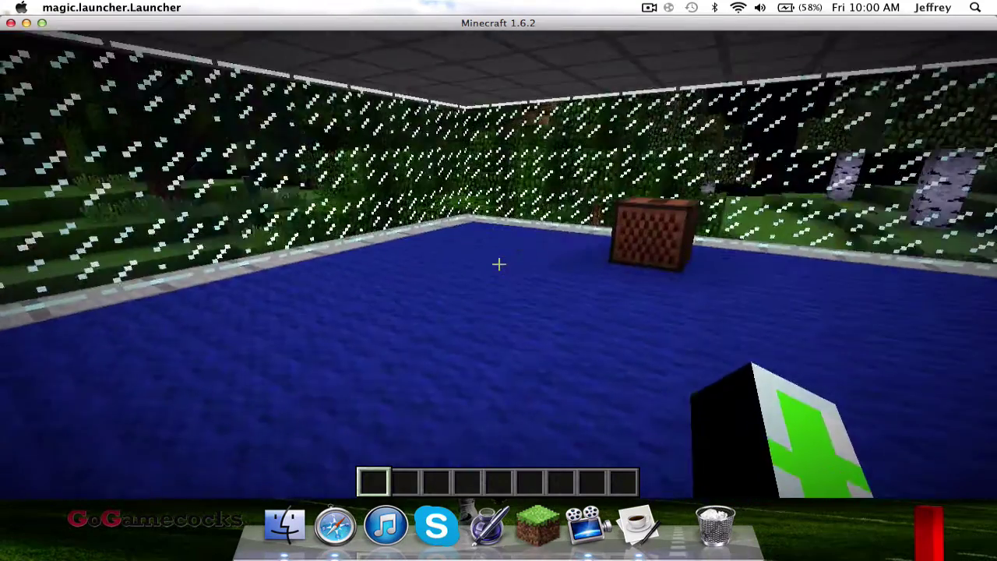
key(e)
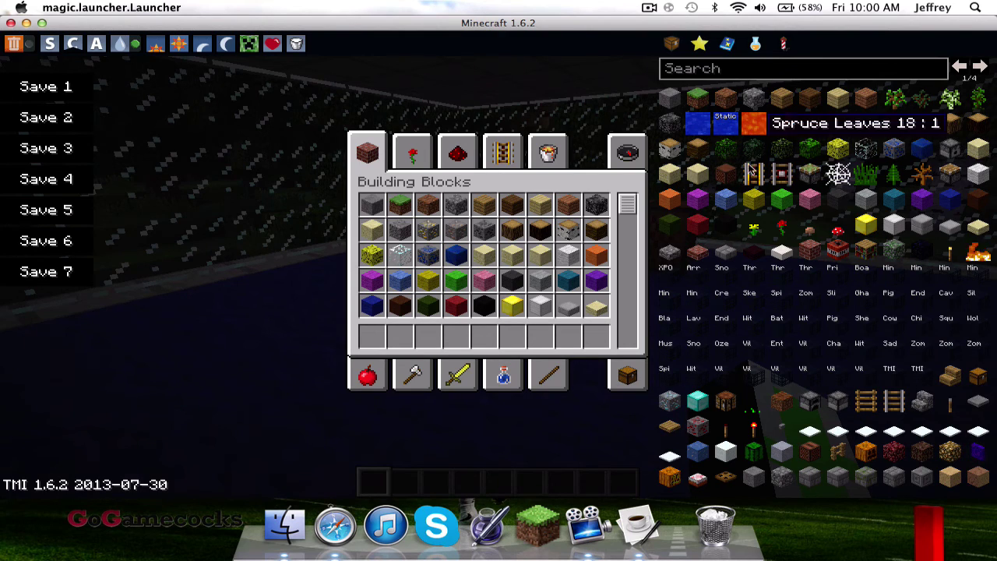
key(e)
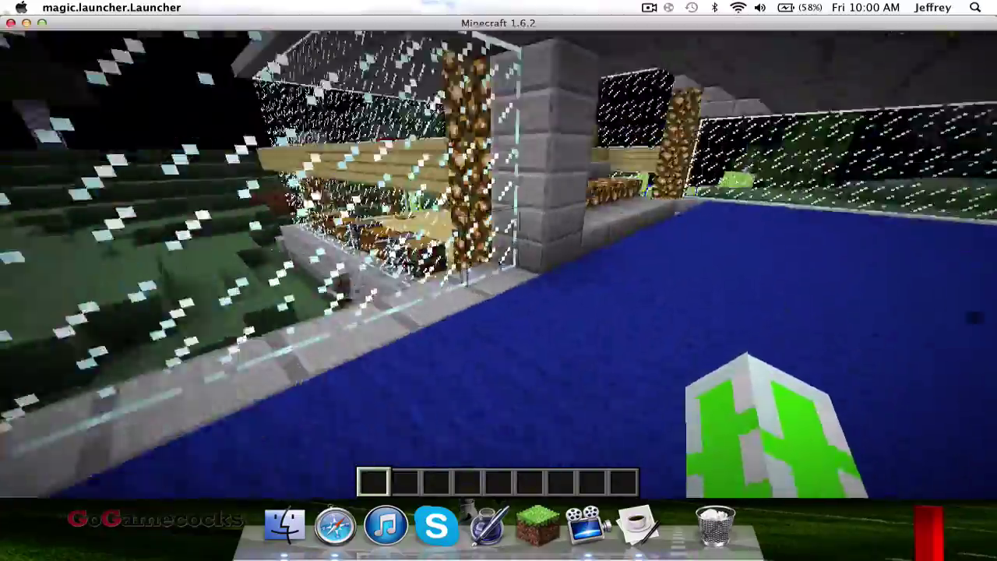
key(w)
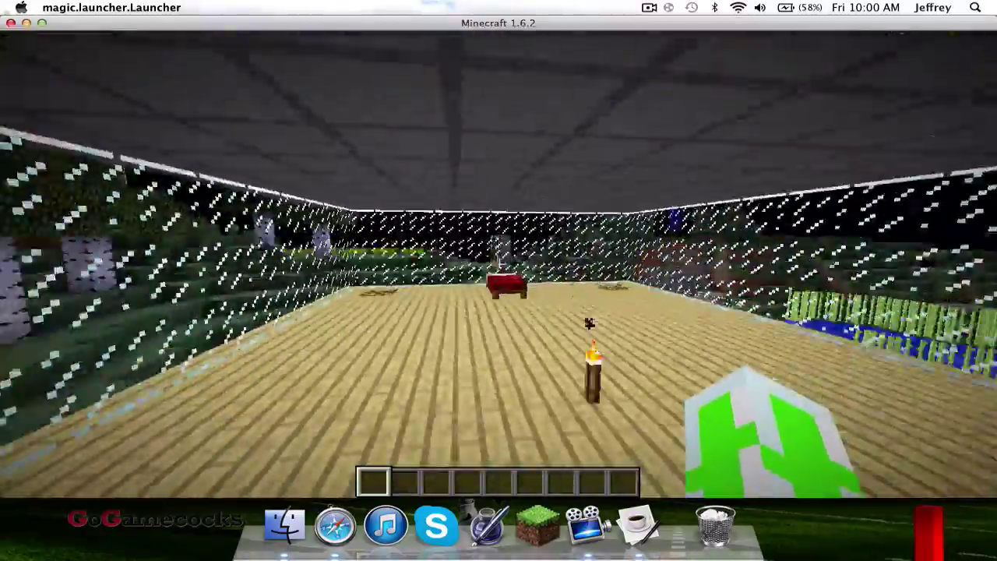